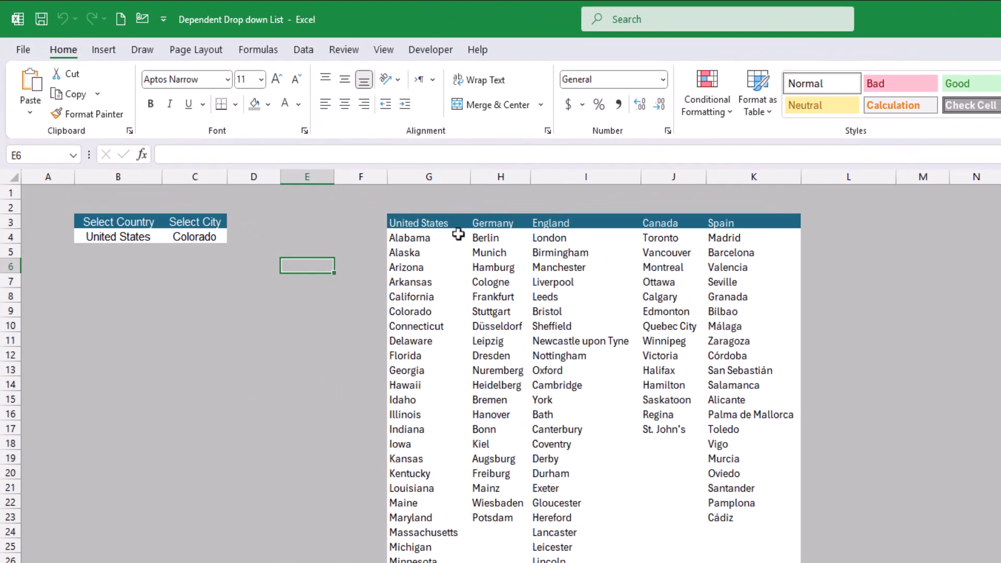
Choose Germany as the country in B4 and Cologne as the city in C4.
{"action": "left_click", "coordinate": [119, 237]}
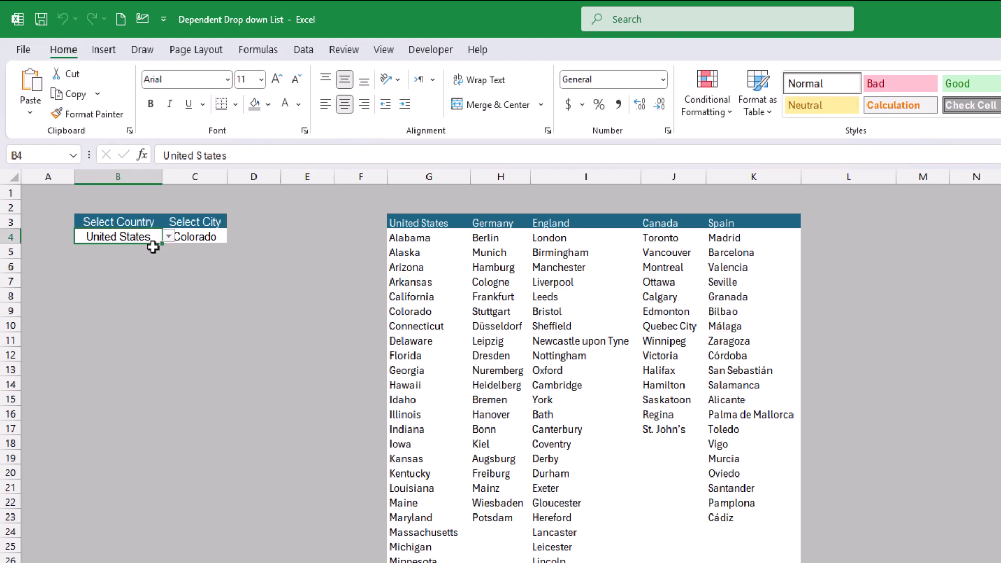
{"action": "left_click", "coordinate": [169, 236]}
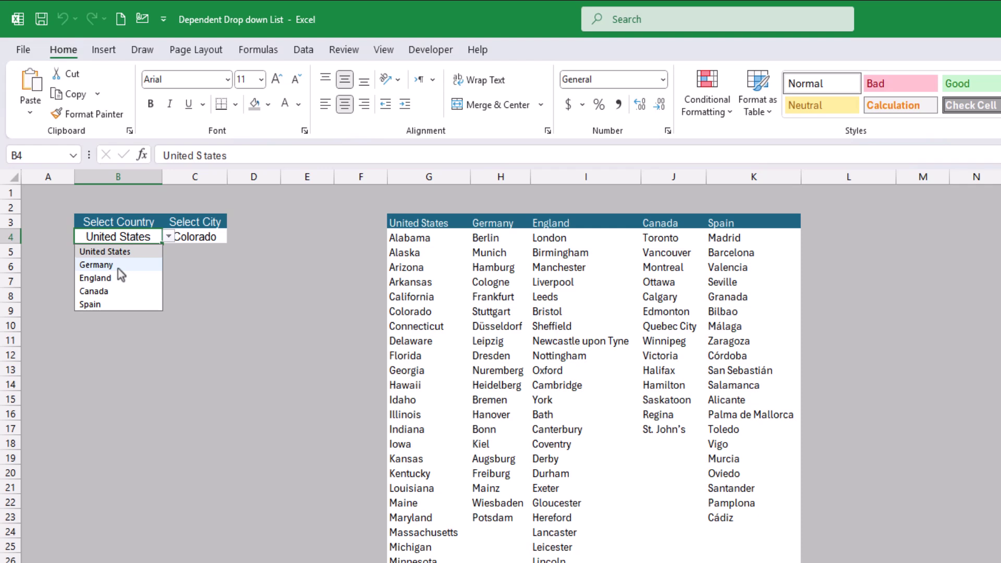
{"action": "left_click", "coordinate": [118, 266]}
{"action": "left_click", "coordinate": [209, 237]}
{"action": "left_click", "coordinate": [233, 236]}
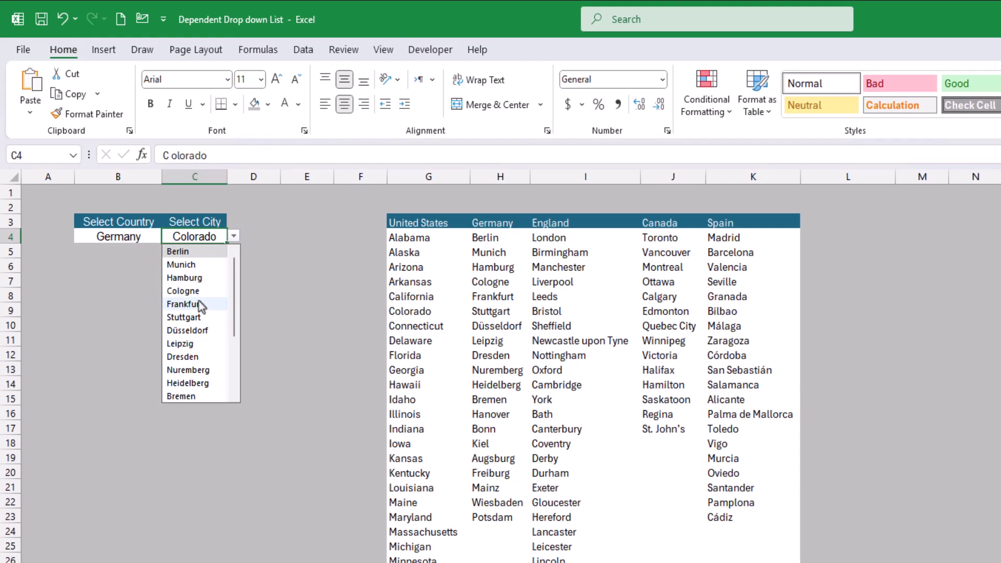
{"action": "left_click", "coordinate": [205, 278]}
{"action": "left_click", "coordinate": [208, 296]}
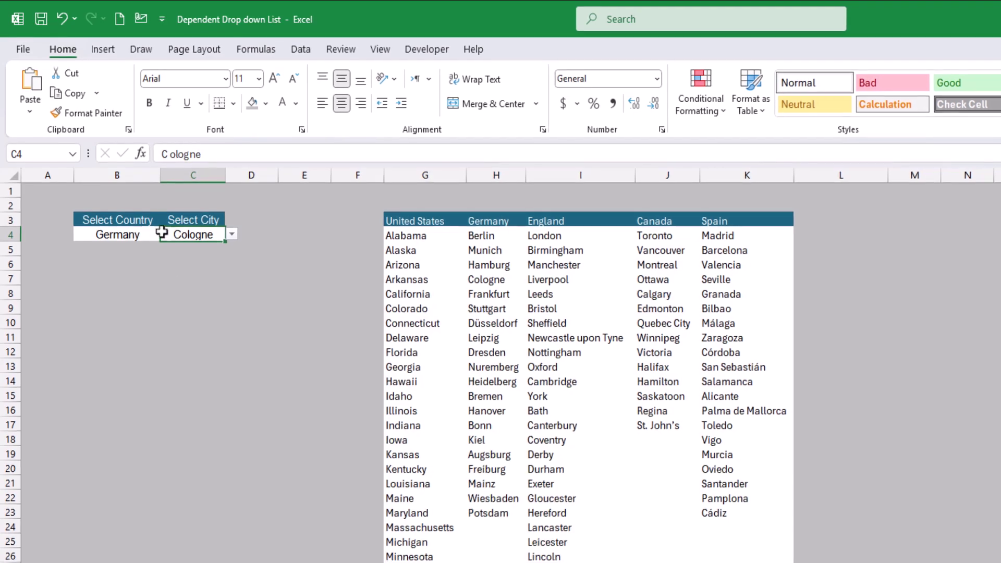
Browse the whole list of cities offered in C4 for Germany.
{"action": "left_click", "coordinate": [233, 235]}
{"action": "scroll", "coordinate": [221, 355], "scroll_direction": "down", "scroll_amount": 3}
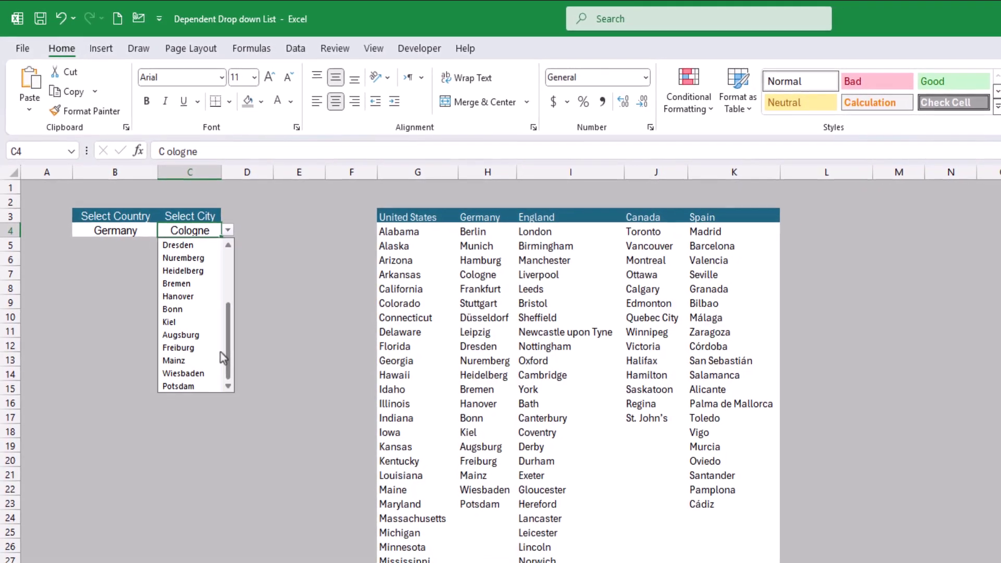
{"action": "scroll", "coordinate": [226, 254], "scroll_direction": "up", "scroll_amount": 3}
{"action": "left_click", "coordinate": [146, 228]}
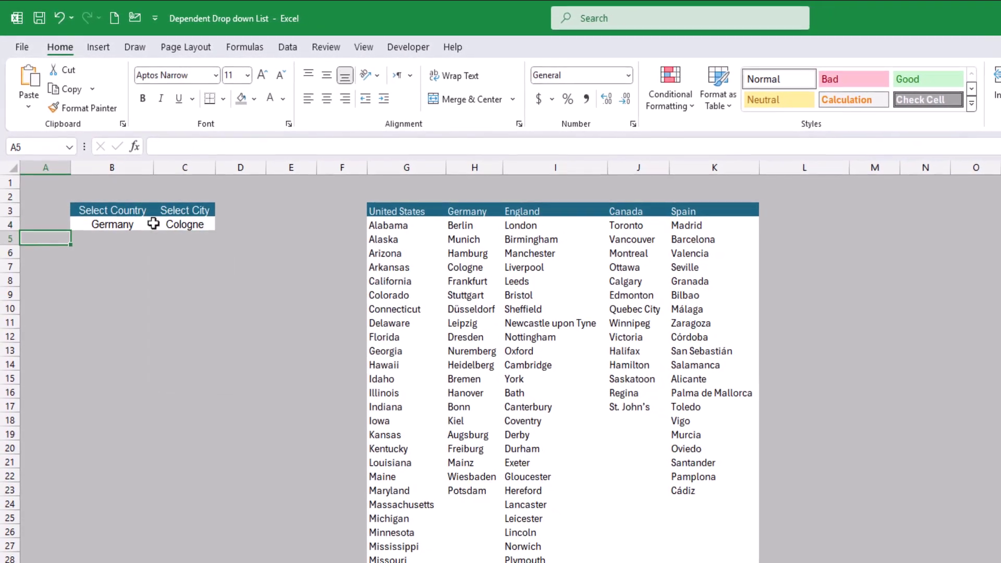
Switch the country in B4 to United States and browse the dependent list offered in C4.
{"action": "left_click", "coordinate": [161, 227]}
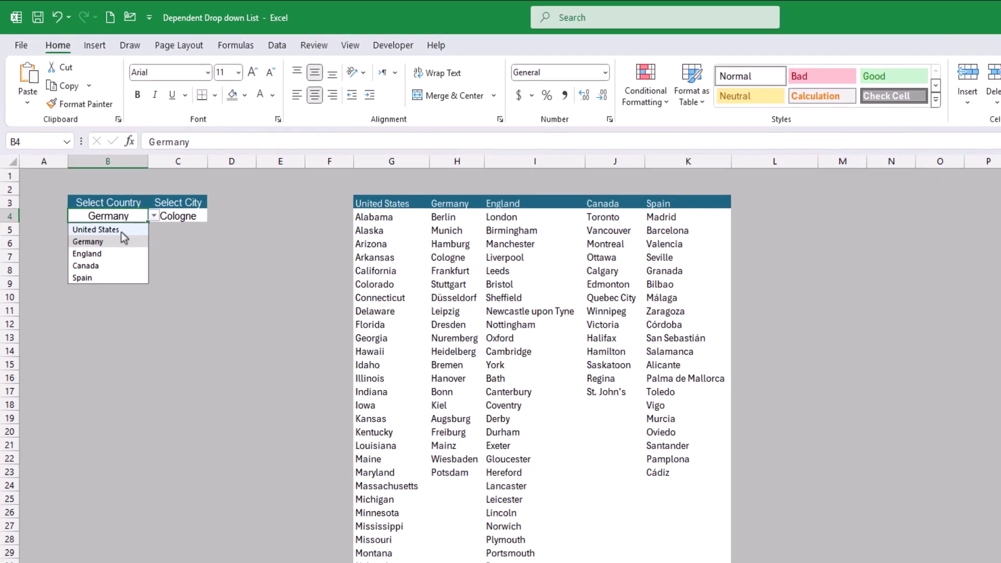
{"action": "left_click", "coordinate": [117, 224]}
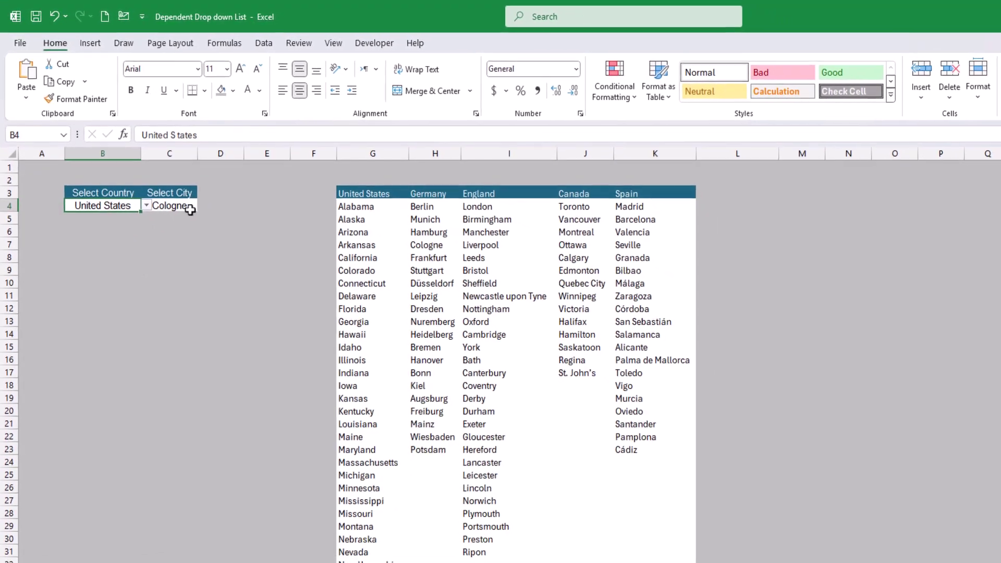
{"action": "left_click", "coordinate": [194, 210]}
{"action": "left_click", "coordinate": [208, 210]}
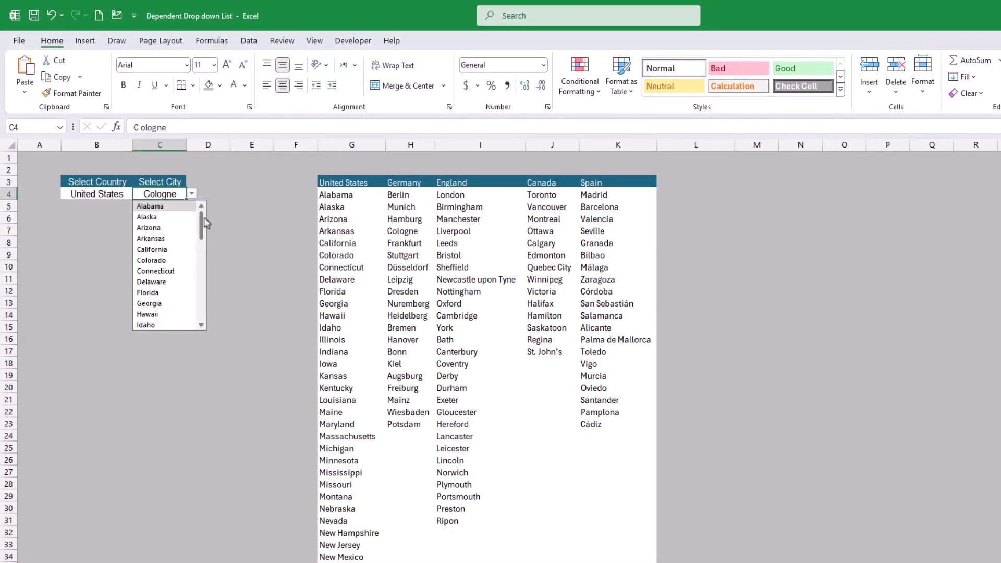
{"action": "left_click_drag", "start_coordinate": [208, 229], "coordinate": [196, 266]}
{"action": "left_click", "coordinate": [159, 243]}
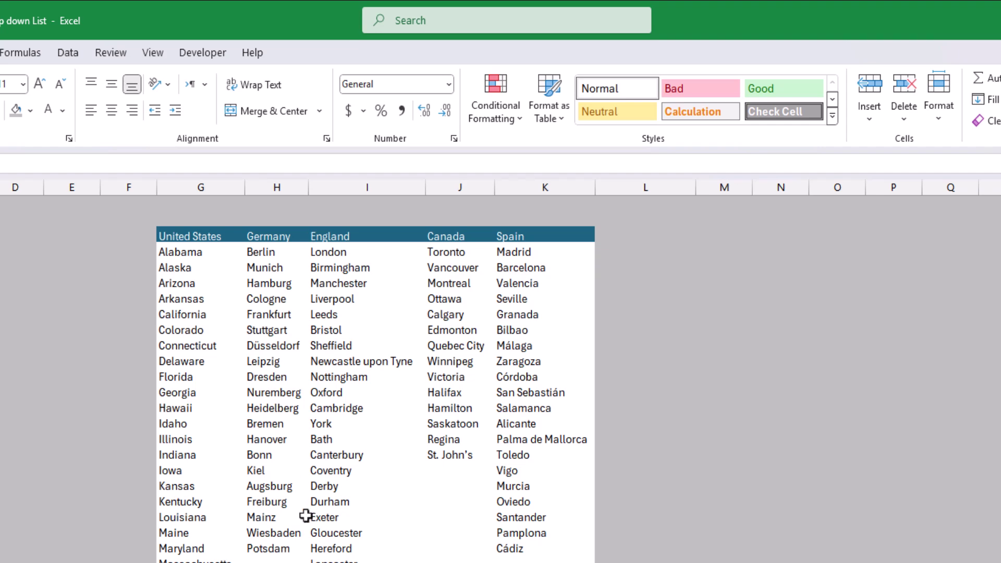
Highlight in turn the full lists of entries under the United States, Germany and England headings.
{"action": "left_click", "coordinate": [204, 238]}
{"action": "left_click", "coordinate": [208, 254]}
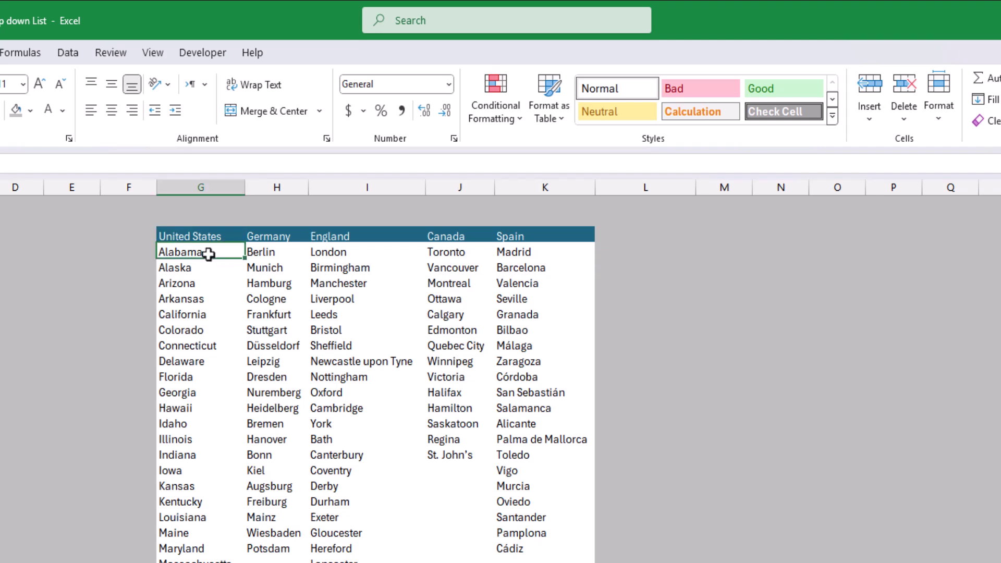
{"action": "key", "text": "ctrl+shift+Down"}
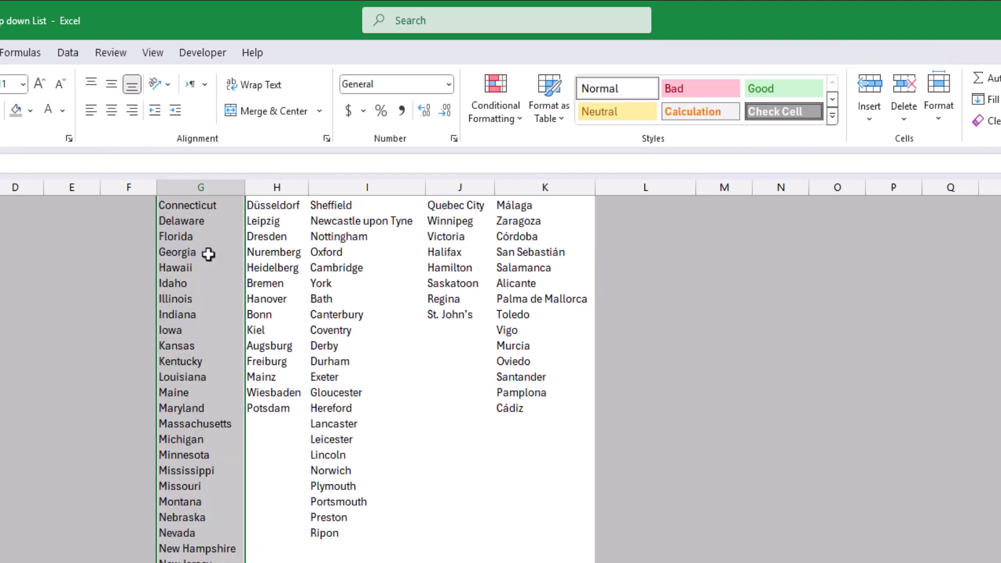
{"action": "scroll", "coordinate": [259, 315], "scroll_direction": "up", "scroll_amount": 3}
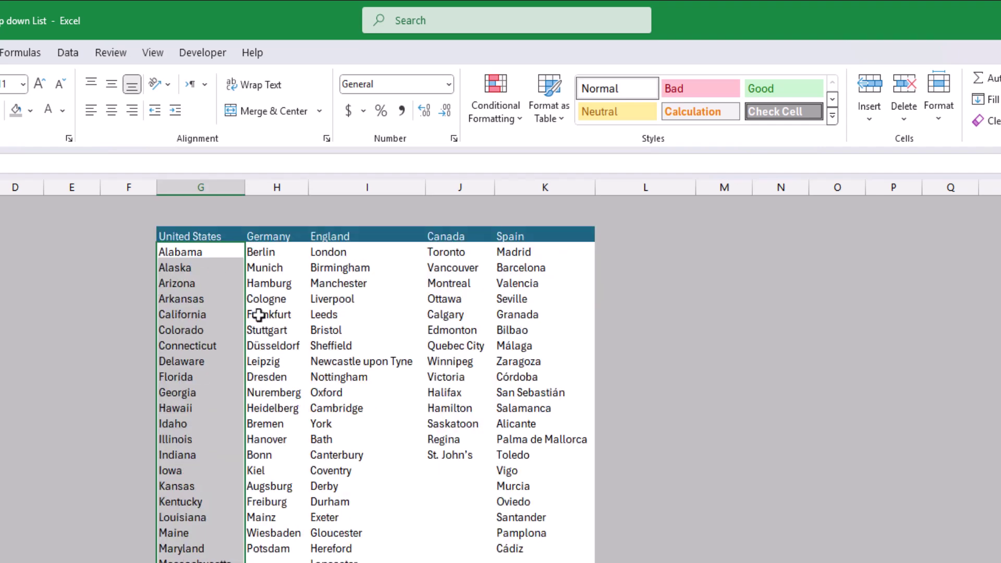
{"action": "left_click", "coordinate": [274, 253]}
{"action": "key", "text": "ctrl+shift+Down"}
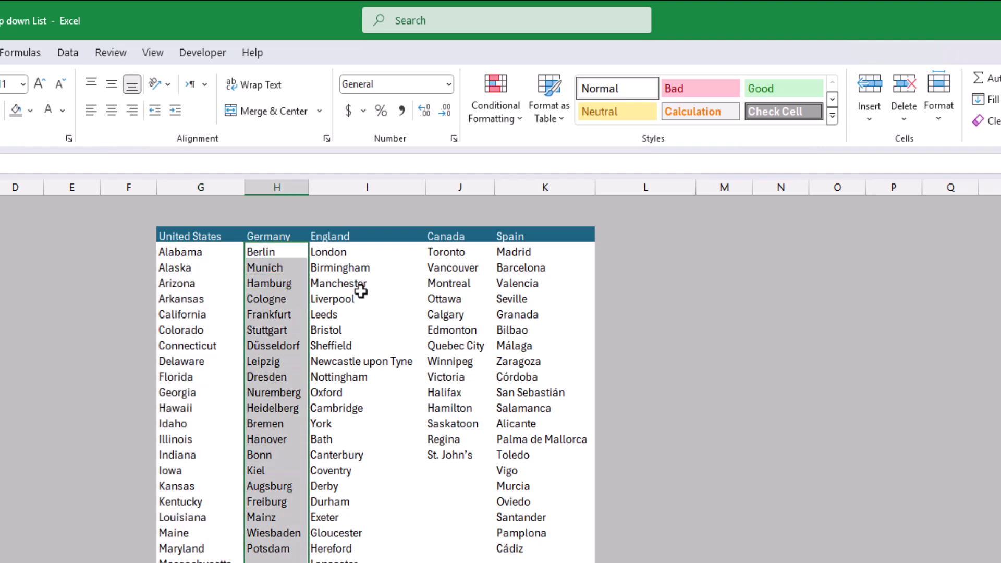
{"action": "left_click", "coordinate": [352, 251]}
{"action": "key", "text": "ctrl+shift+Down"}
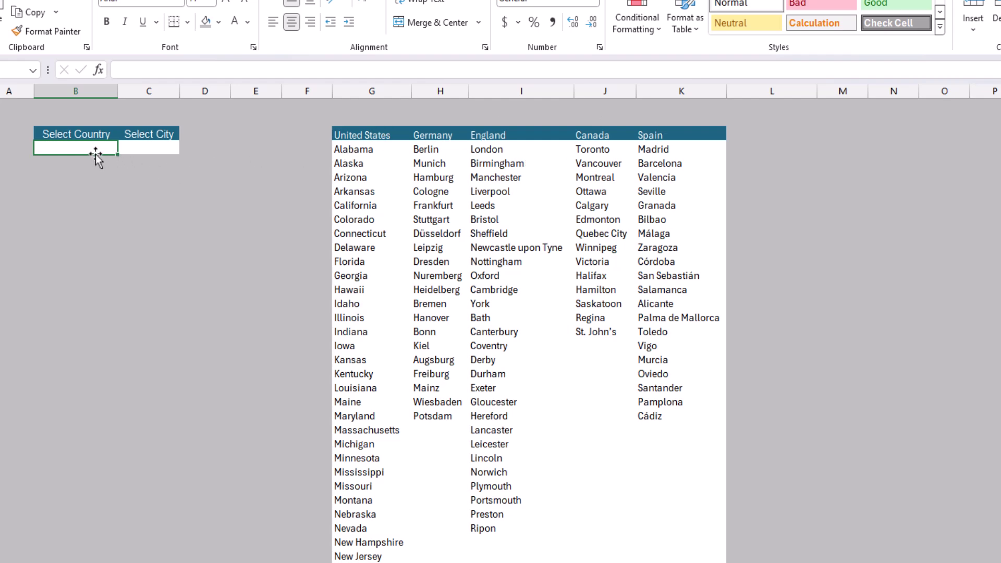
Add list data validation to the Select Country cell B4 with source =$G$3:$K$3, and check its drop-down.
{"action": "left_click", "coordinate": [156, 149]}
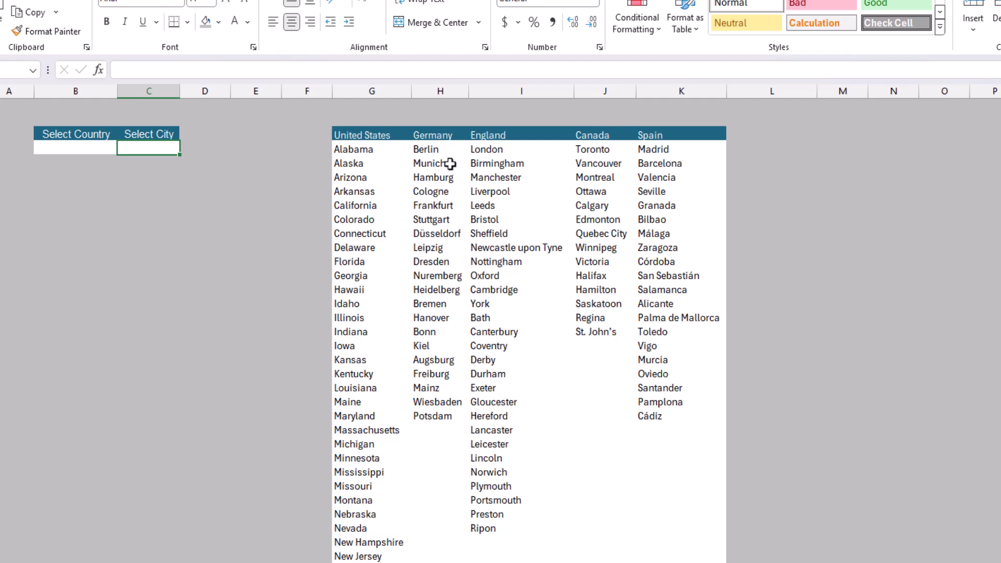
{"action": "key", "text": "Left"}
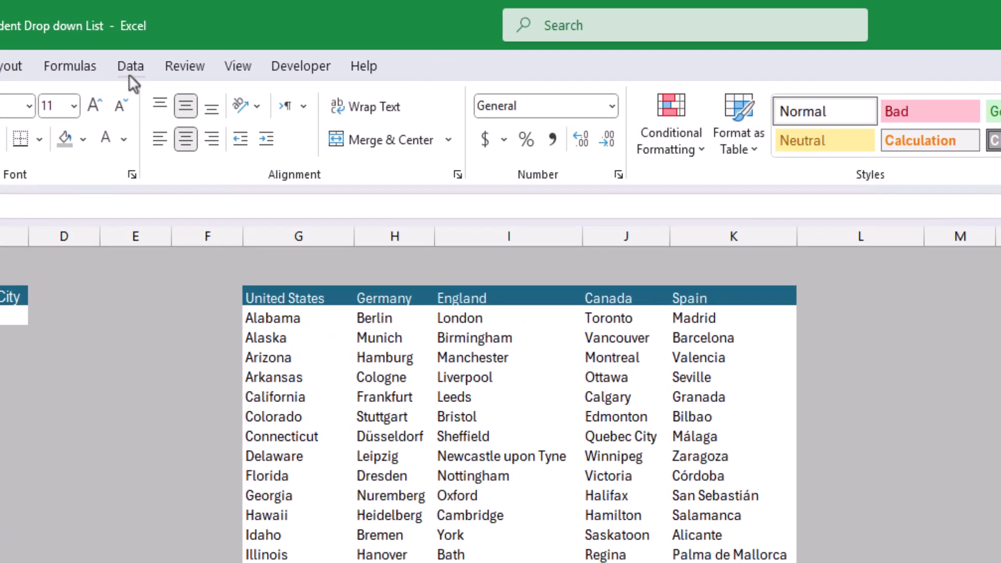
{"action": "left_click", "coordinate": [149, 62]}
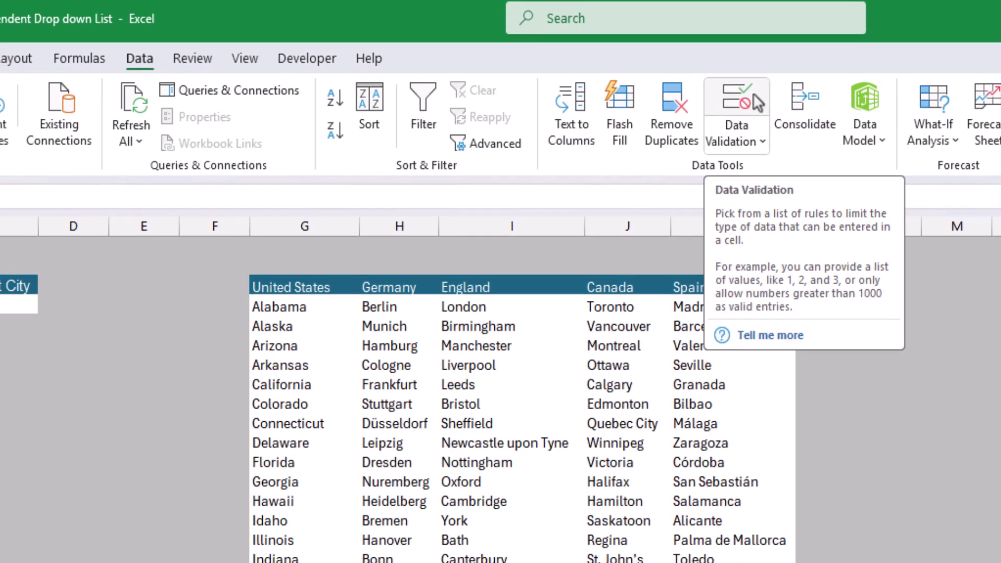
{"action": "left_click", "coordinate": [752, 101]}
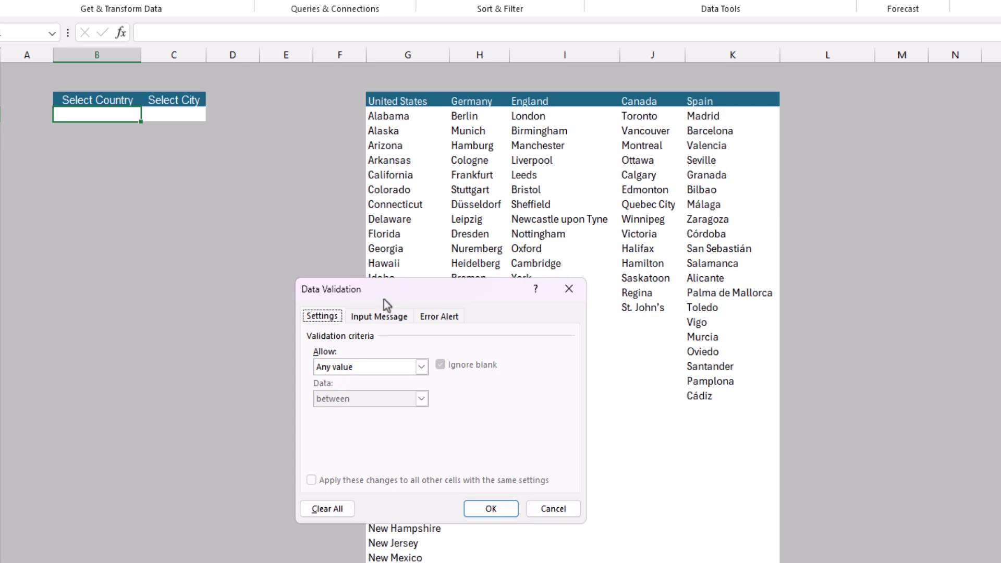
{"action": "left_click_drag", "start_coordinate": [384, 299], "coordinate": [493, 203]}
{"action": "left_click", "coordinate": [461, 271]}
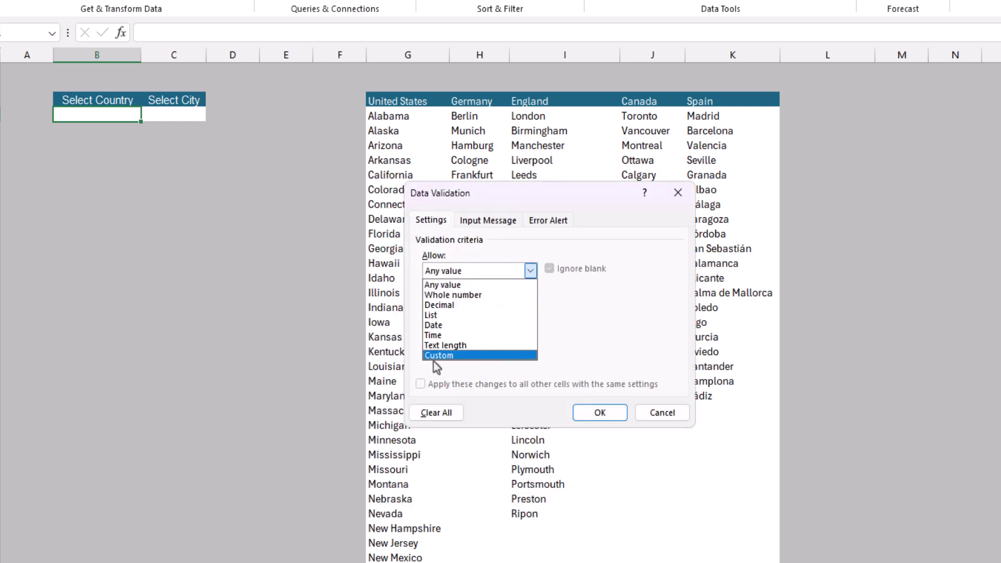
{"action": "left_click", "coordinate": [435, 315]}
{"action": "left_click", "coordinate": [453, 334]}
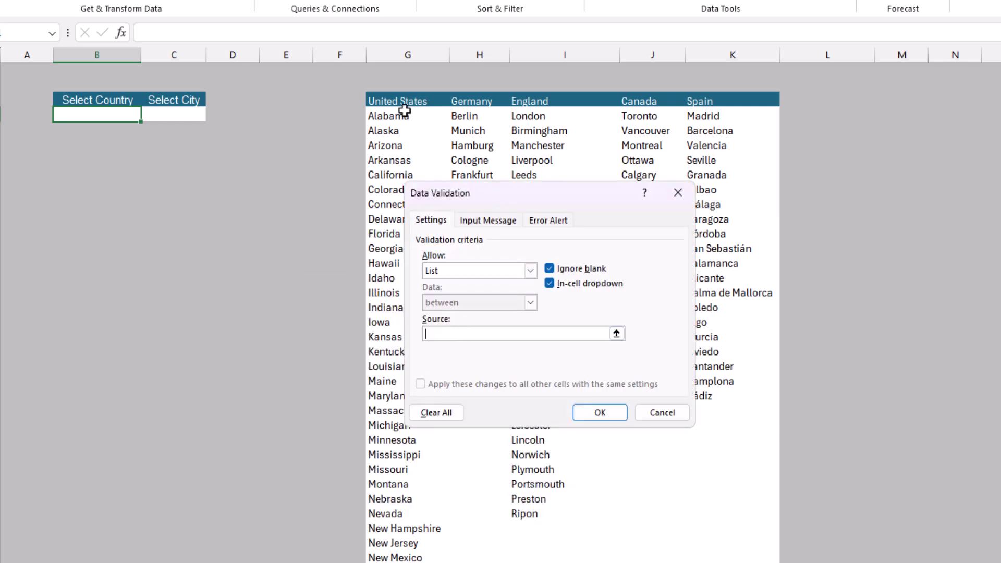
{"action": "left_click_drag", "start_coordinate": [417, 101], "coordinate": [725, 102]}
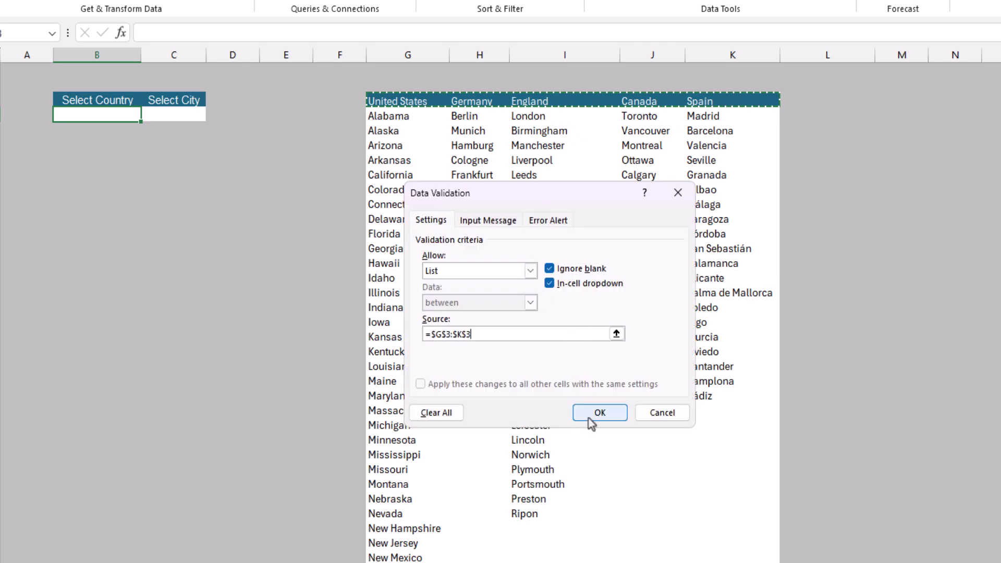
{"action": "key", "text": "Return"}
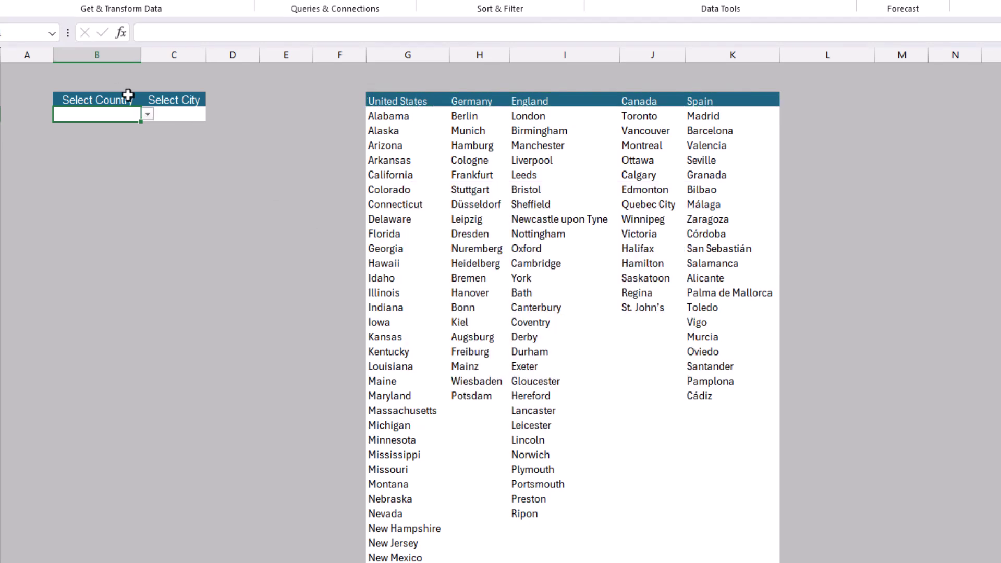
{"action": "left_click", "coordinate": [149, 116]}
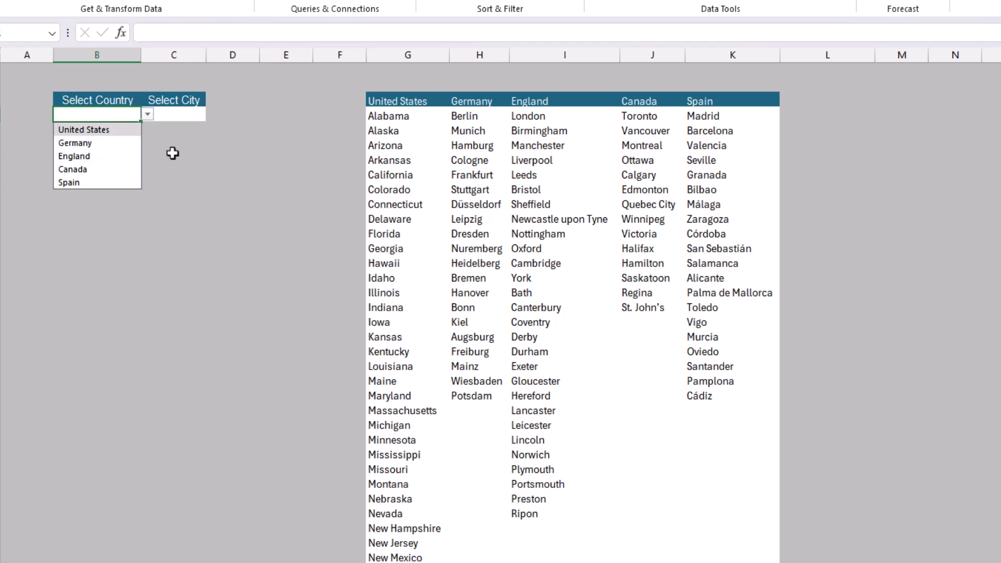
Start an OFFSET formula in C9 with F3 as the reference and 1 as the rows argument.
{"action": "left_click", "coordinate": [165, 174]}
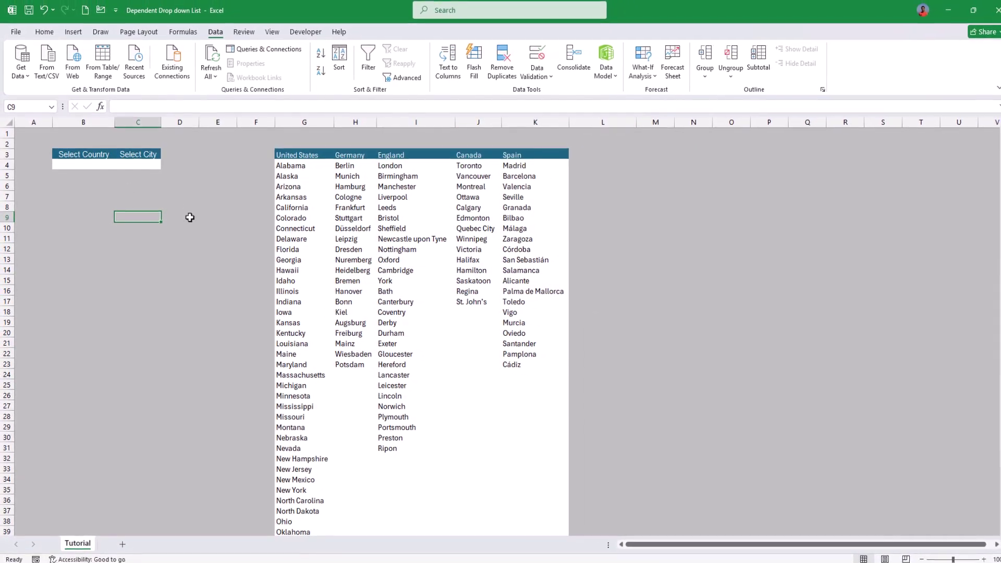
{"action": "type", "text": "=OFFSET("}
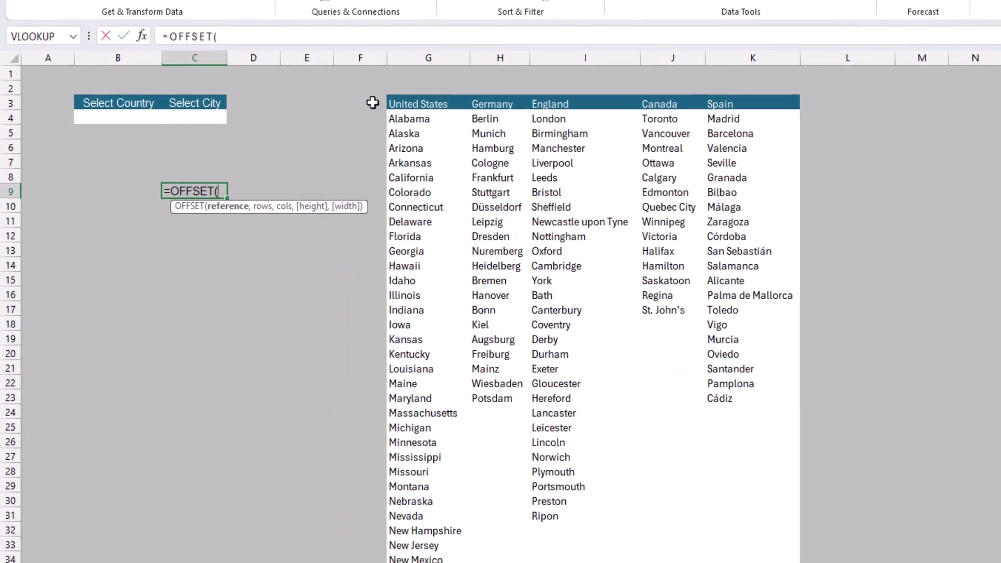
{"action": "left_click", "coordinate": [348, 109]}
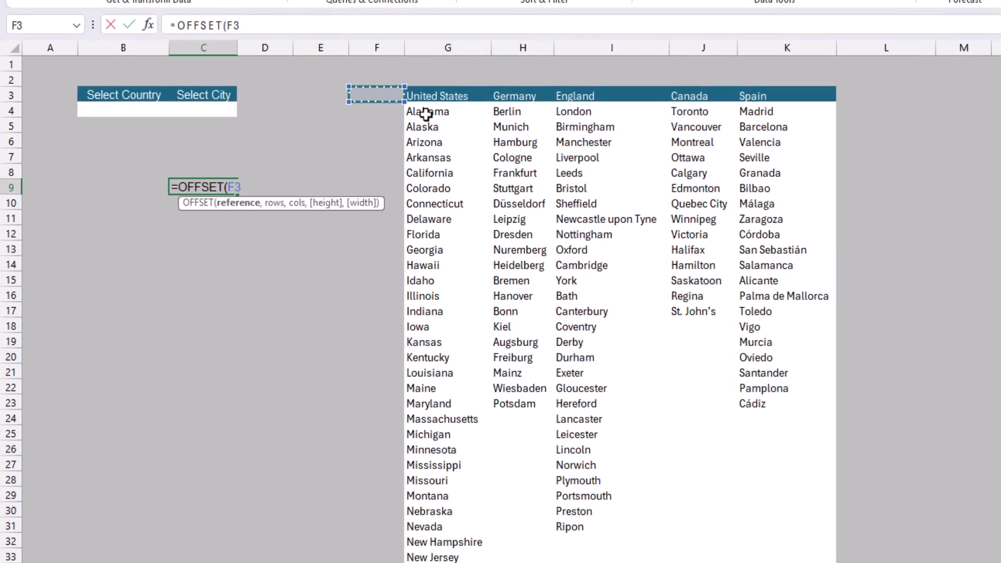
{"action": "type", "text": ",1"}
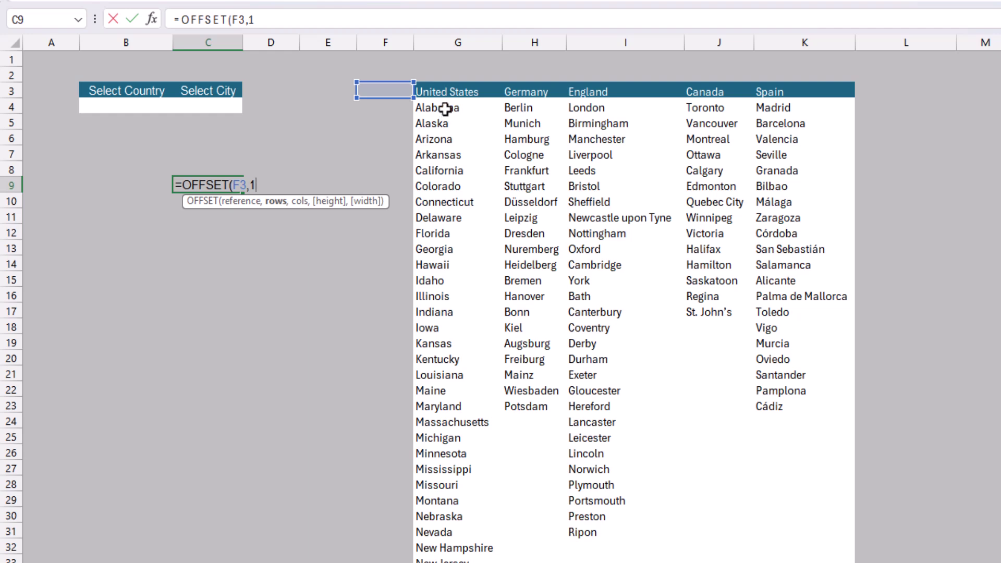
{"action": "type", "text": ","}
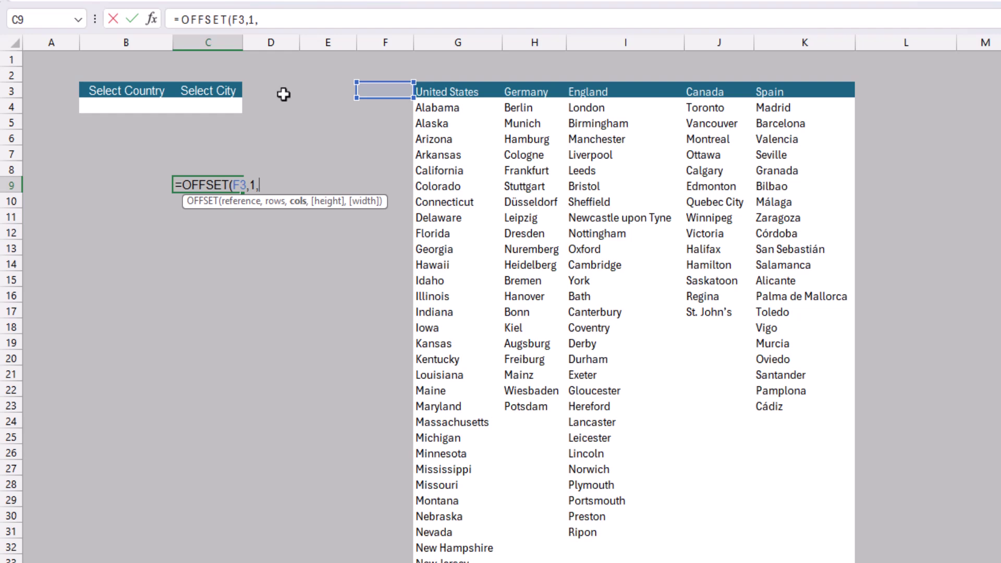
Enter MATCH(B4,G3:K3,0) as the cols argument of the OFFSET formula in C9.
{"action": "type", "text": "mat"}
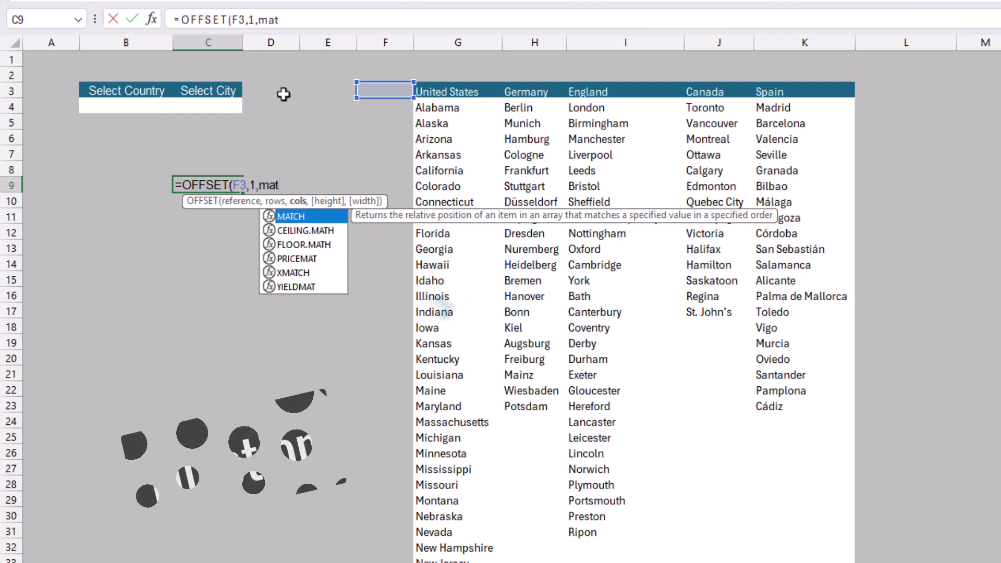
{"action": "key", "text": "Tab"}
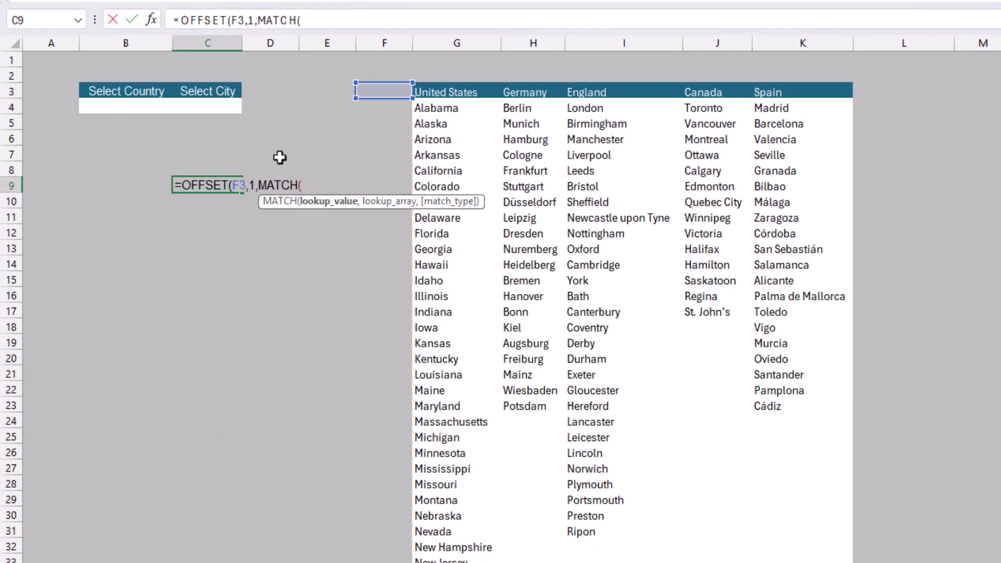
{"action": "left_click", "coordinate": [115, 120]}
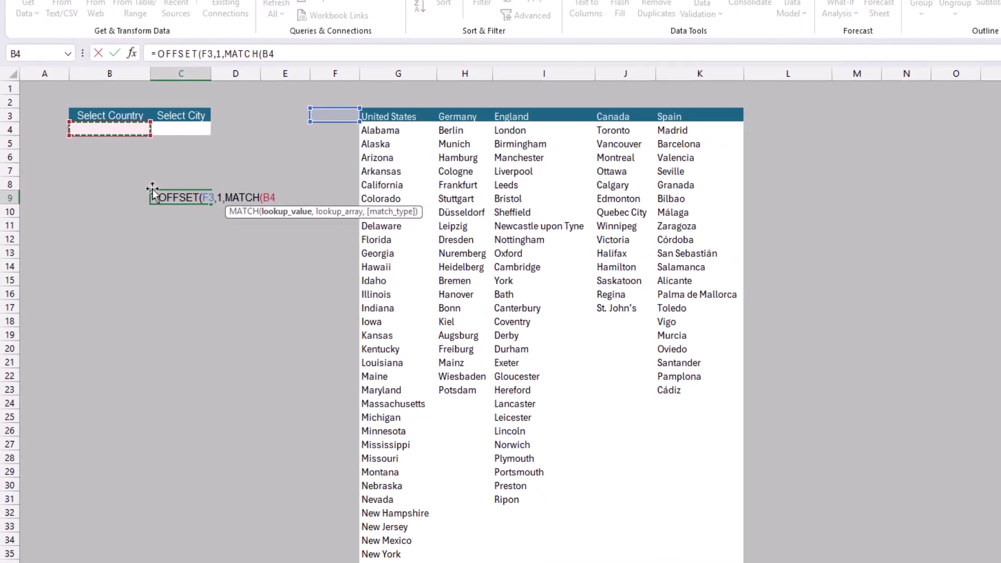
{"action": "type", "text": ","}
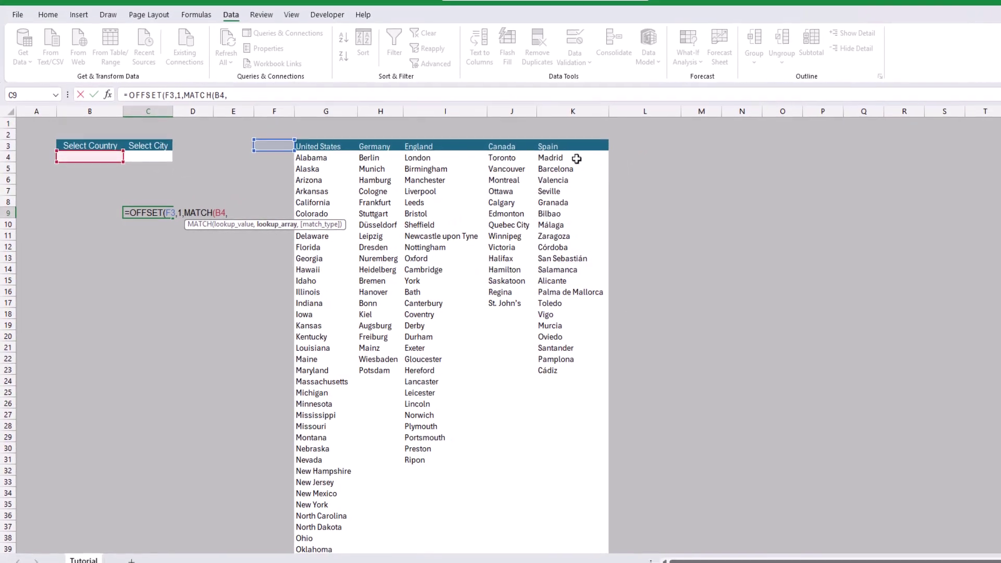
{"action": "left_click_drag", "start_coordinate": [599, 145], "coordinate": [329, 145]}
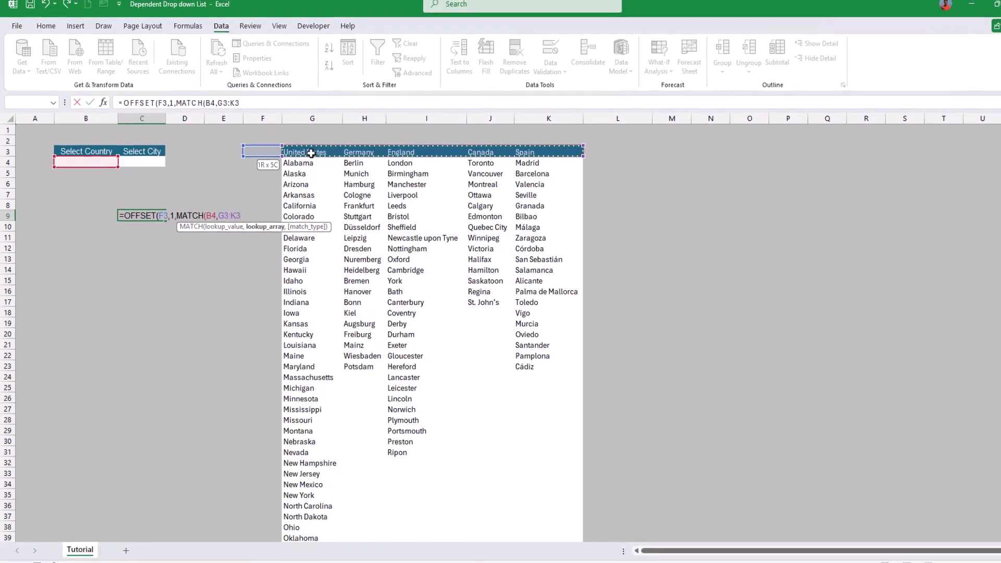
{"action": "type", "text": ",0"}
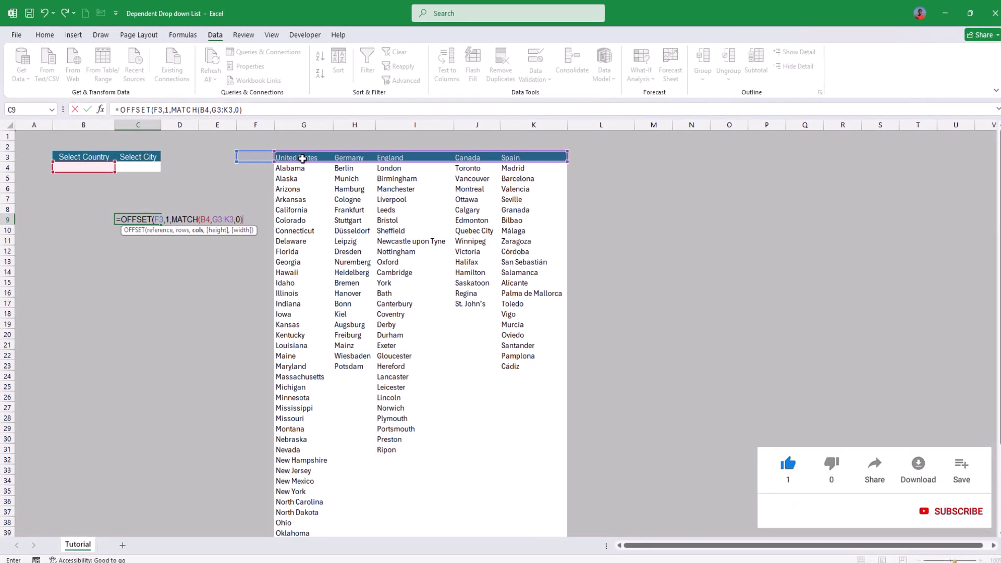
Start a COUNTA function as the height argument of the OFFSET formula in C9.
{"action": "type", "text": ","}
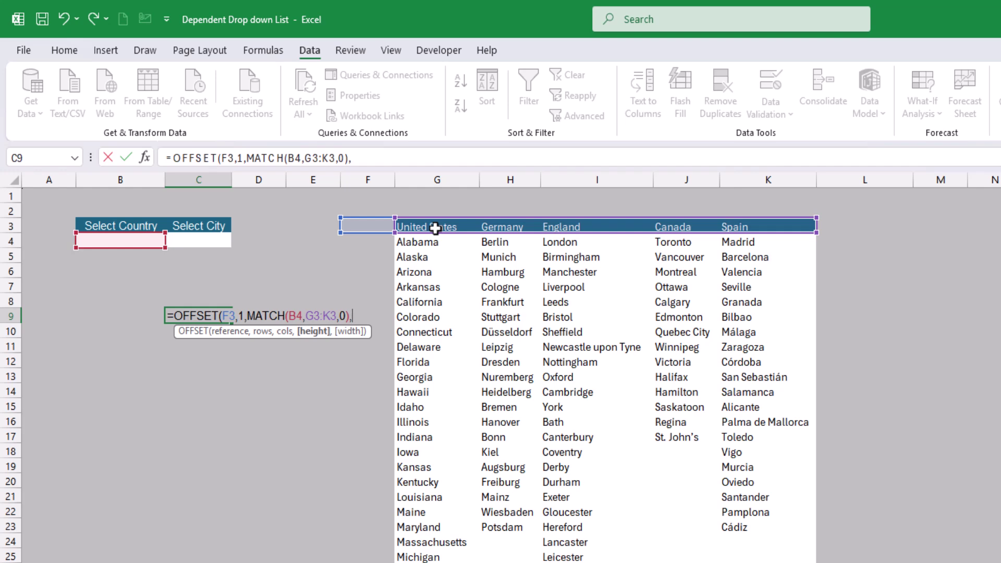
{"action": "type", "text": "coun"}
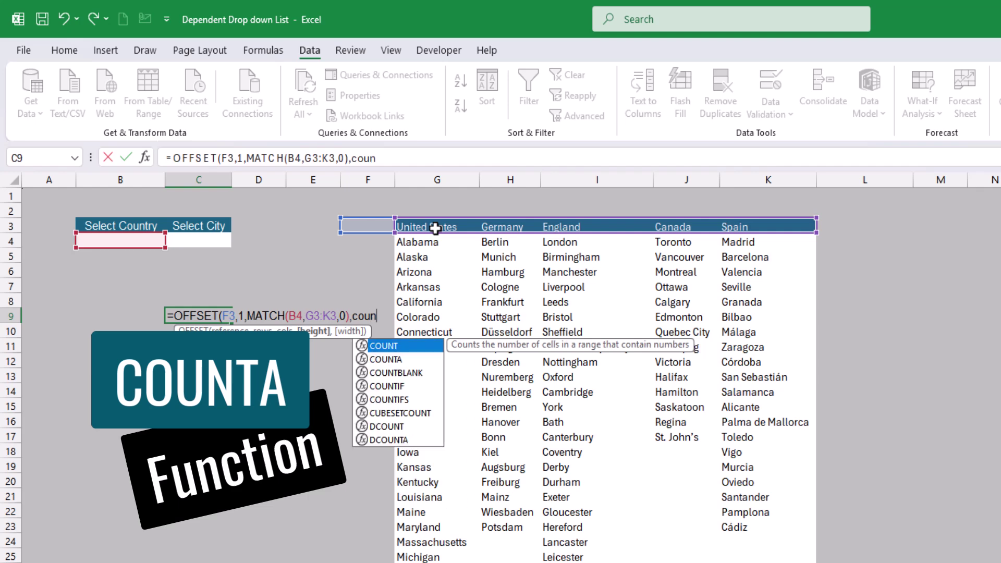
{"action": "key", "text": "Down"}
{"action": "key", "text": "Tab"}
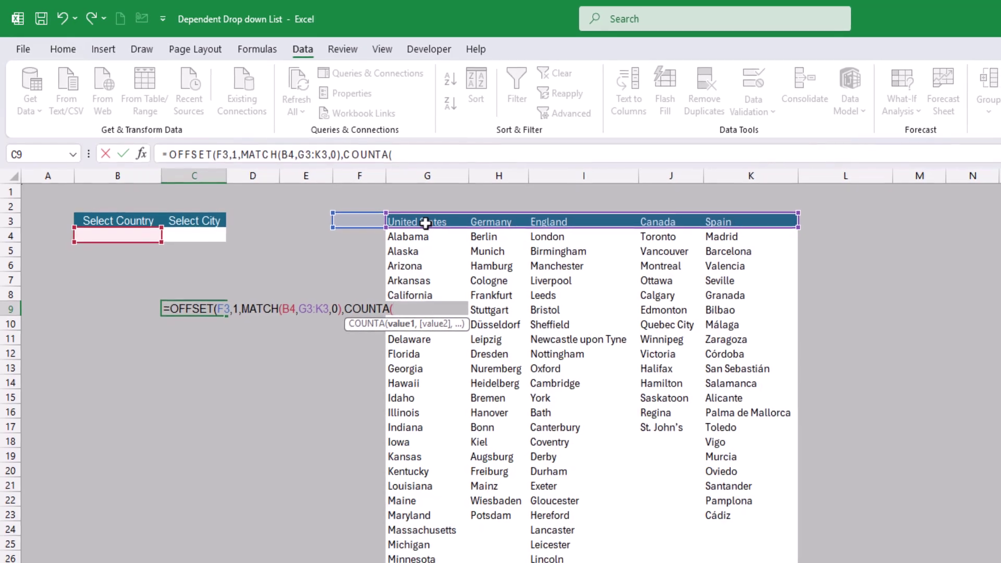
Copy OFFSET(F3,1,MATCH(B4,G3:K3,0) into COUNTA as its argument, give it a height of 1000, and close both functions.
{"action": "left_click", "coordinate": [168, 153]}
{"action": "left_click_drag", "start_coordinate": [165, 149], "coordinate": [328, 151]}
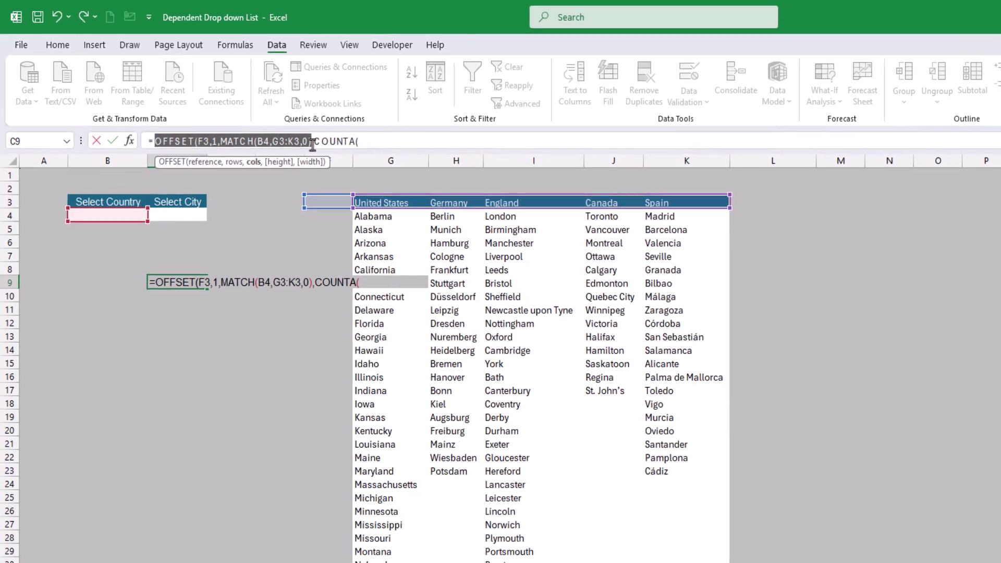
{"action": "left_click", "coordinate": [397, 143]}
{"action": "key", "text": "ctrl+v"}
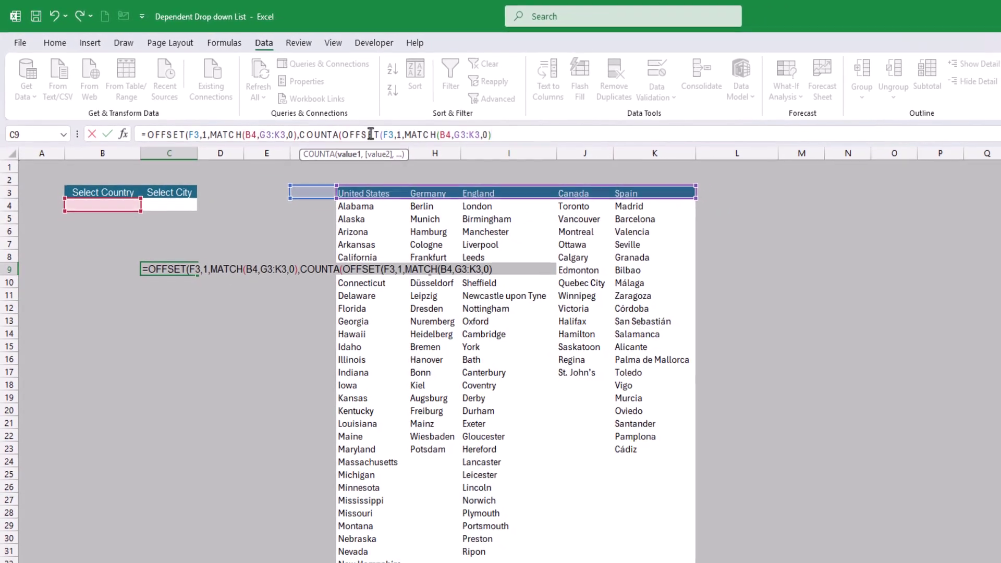
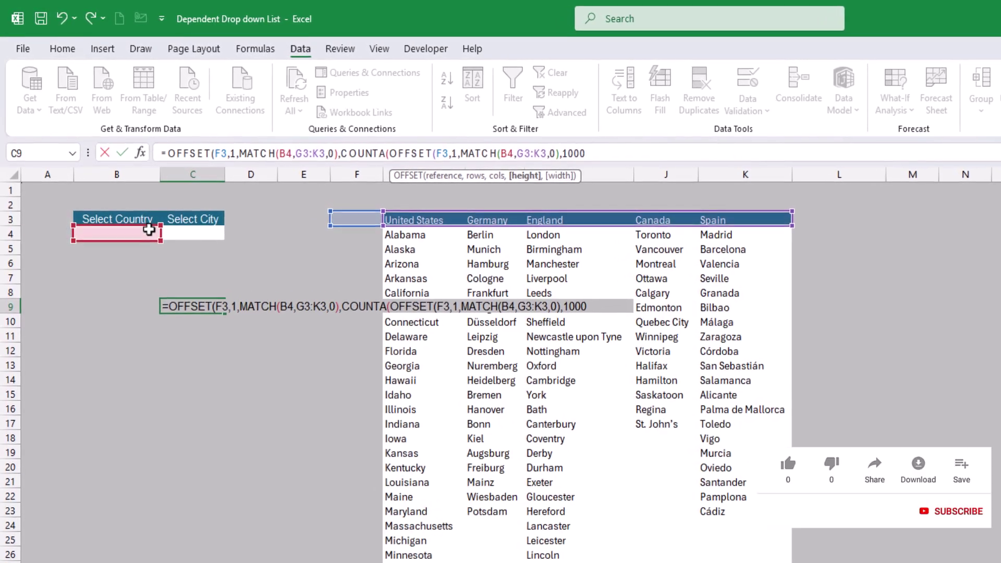
{"action": "type", "text": ")"}
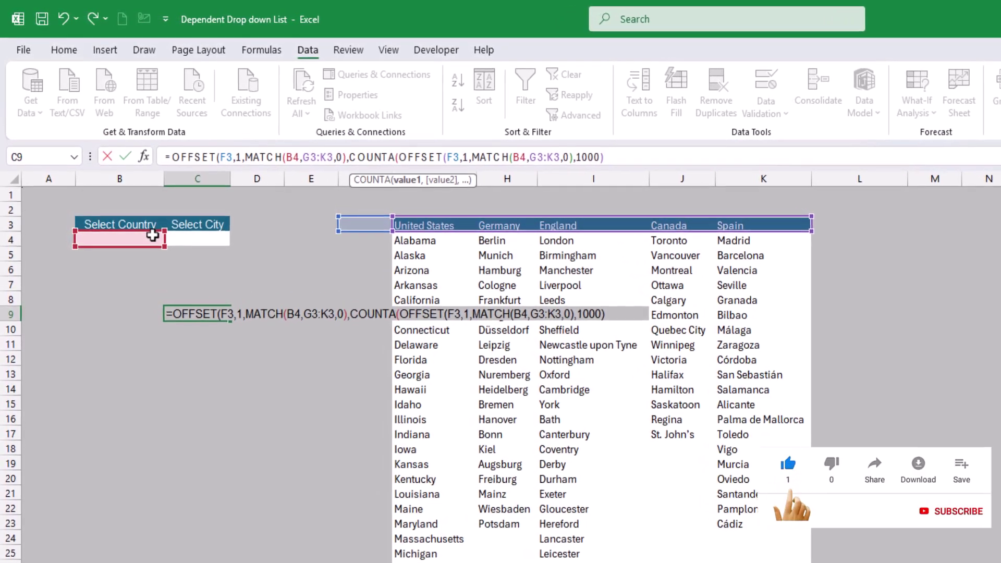
{"action": "type", "text": ")"}
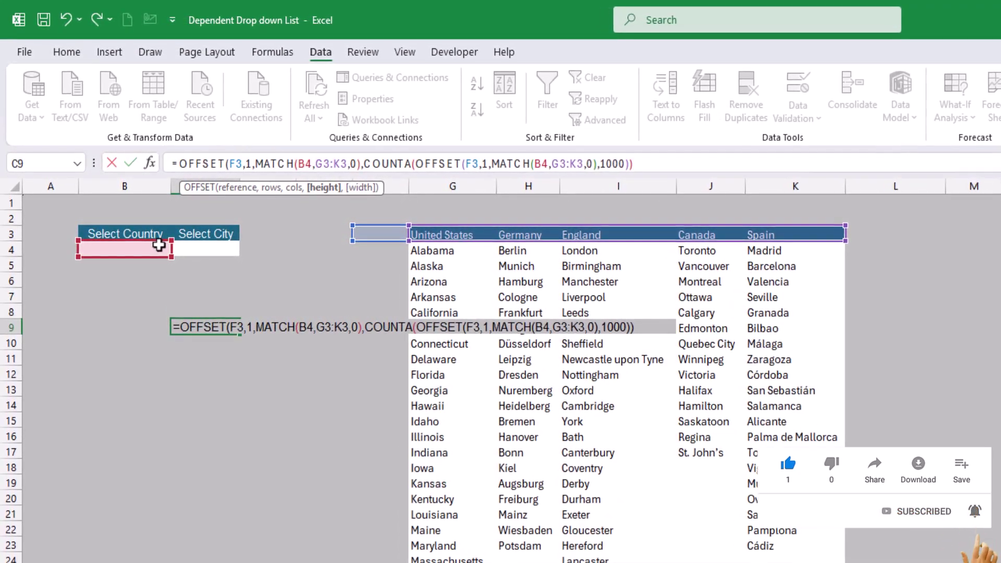
Finish the outer OFFSET formula in C9 without a width argument and enter it.
{"action": "left_click_drag", "start_coordinate": [365, 163], "coordinate": [589, 163]}
{"action": "left_click_drag", "start_coordinate": [748, 157], "coordinate": [692, 157]}
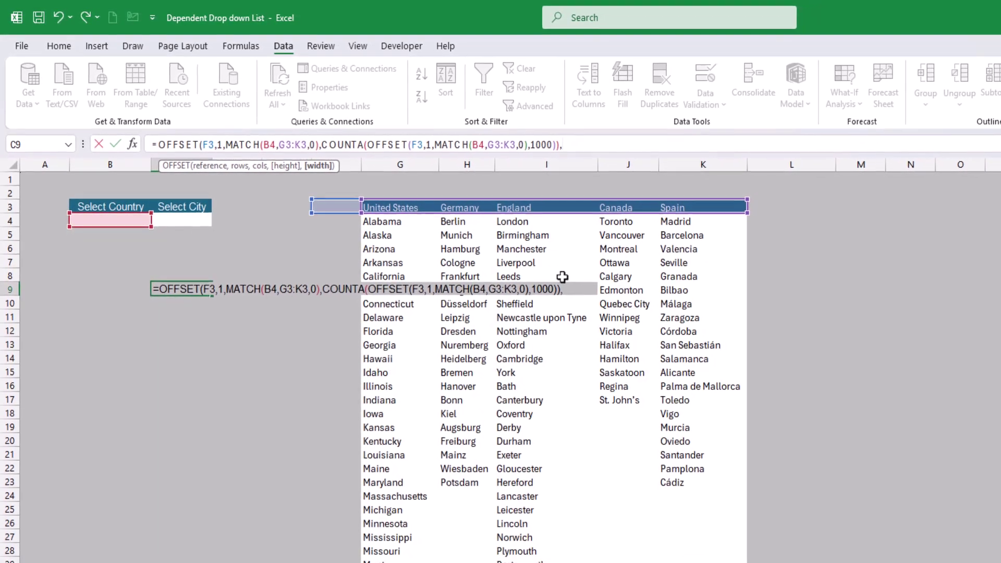
{"action": "key", "text": "BackSpace"}
{"action": "type", "text": ")"}
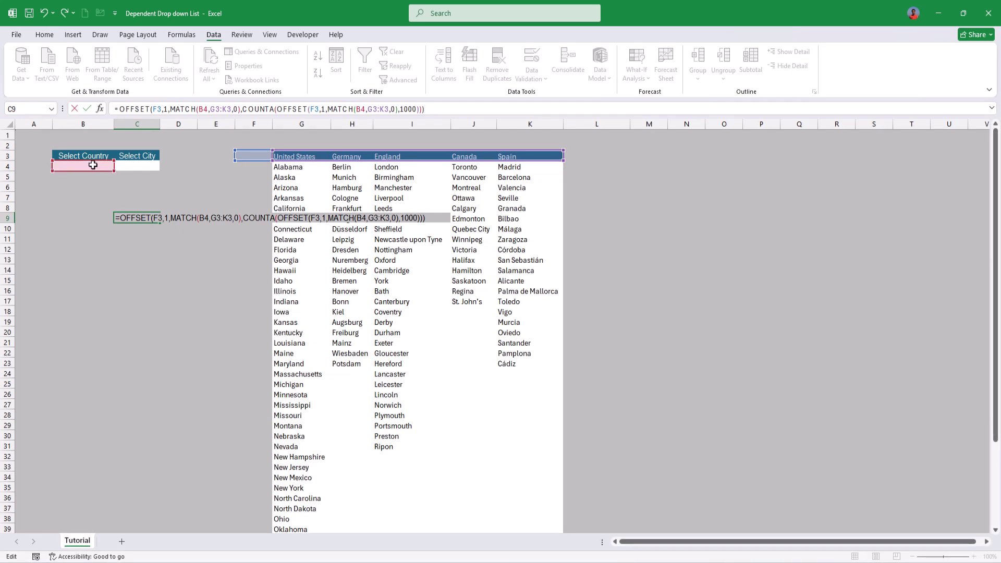
{"action": "key", "text": "Return"}
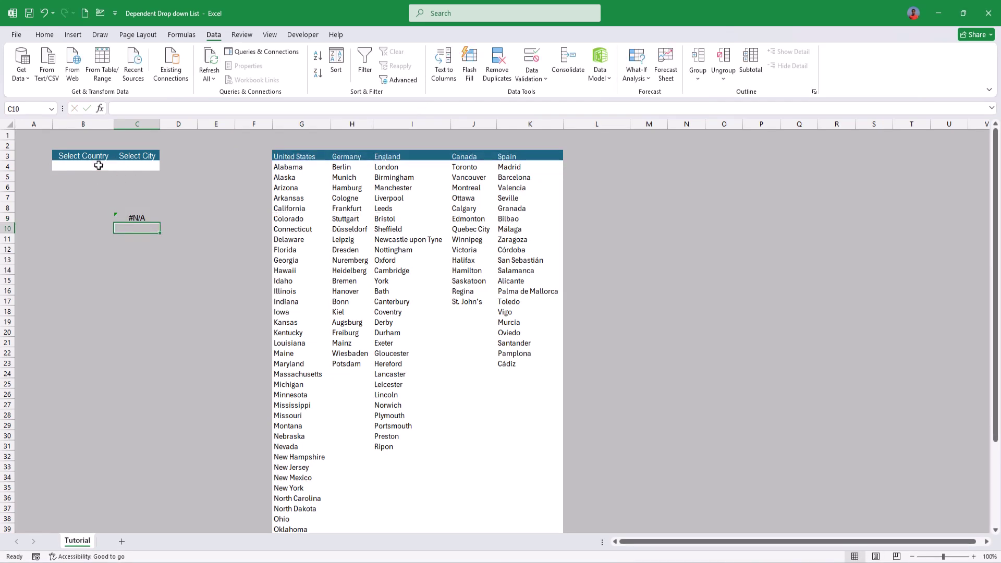
Choose England in the Select Country cell B4 and check the list of cities returned from C9 downward.
{"action": "left_click", "coordinate": [148, 218]}
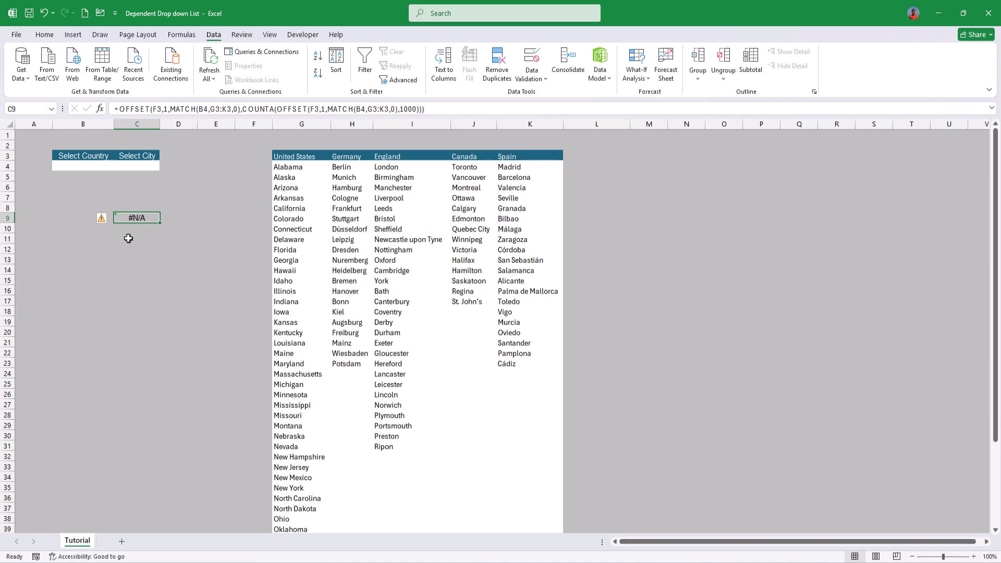
{"action": "left_click", "coordinate": [99, 166]}
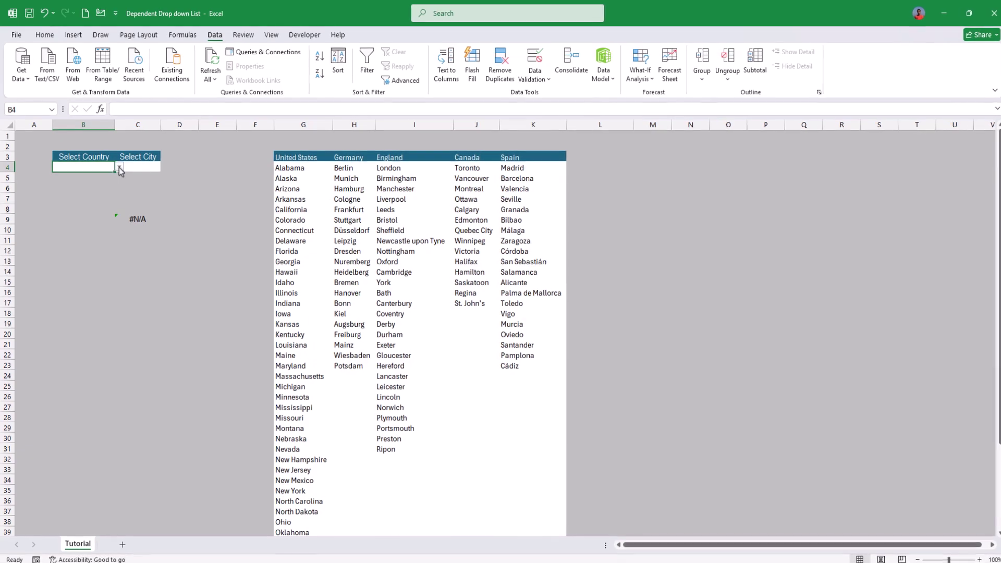
{"action": "left_click", "coordinate": [119, 168]}
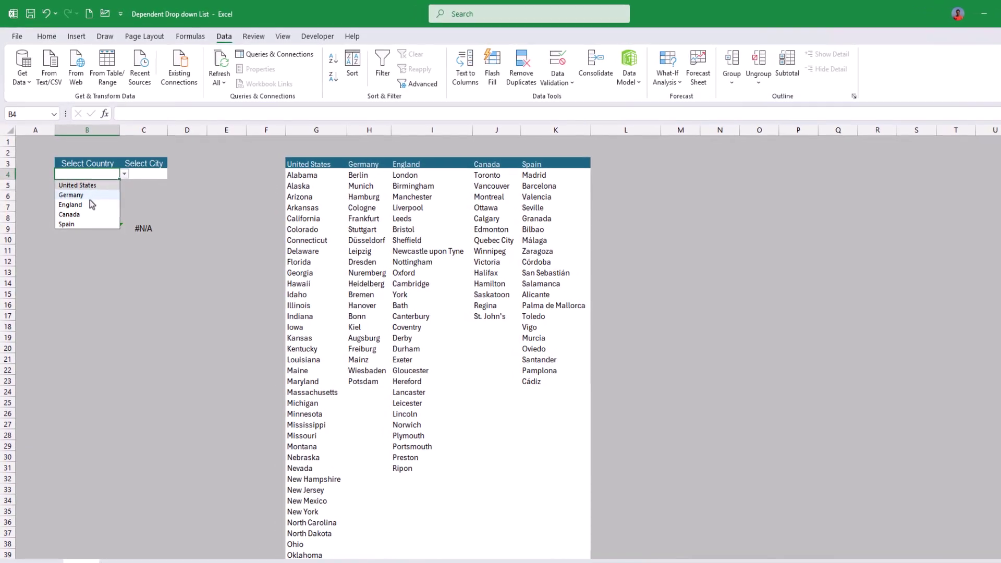
{"action": "left_click", "coordinate": [89, 204]}
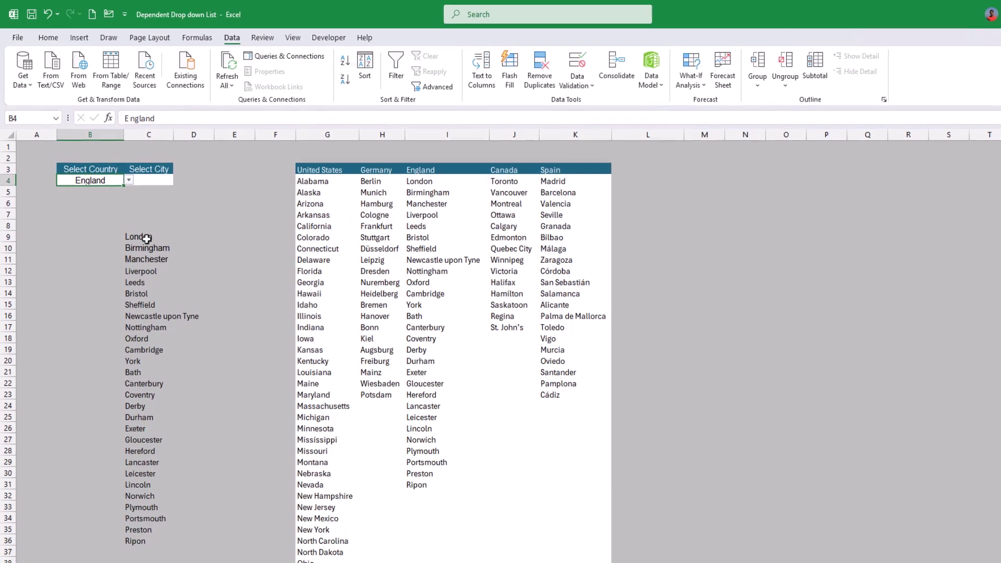
{"action": "left_click_drag", "start_coordinate": [146, 239], "coordinate": [162, 493]}
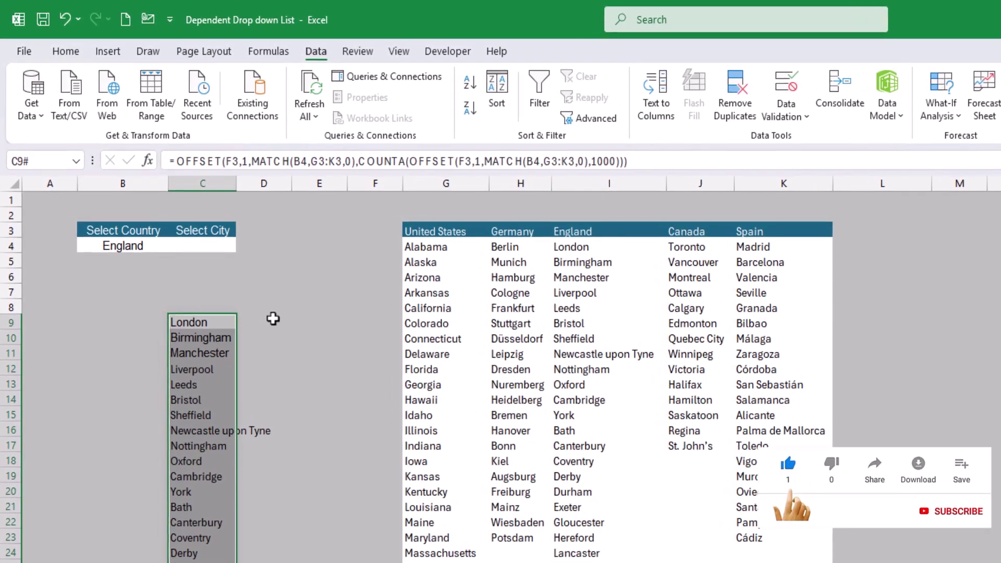
Copy the complete OFFSET formula text from C9 and leave the cell unedited.
{"action": "key", "text": "shift+BackSpace"}
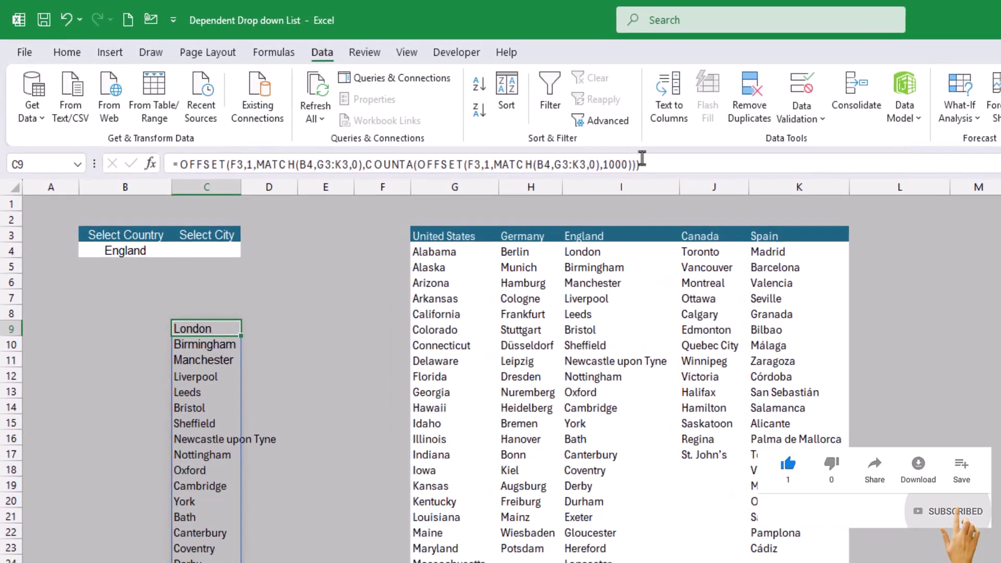
{"action": "left_click_drag", "start_coordinate": [641, 163], "coordinate": [161, 163]}
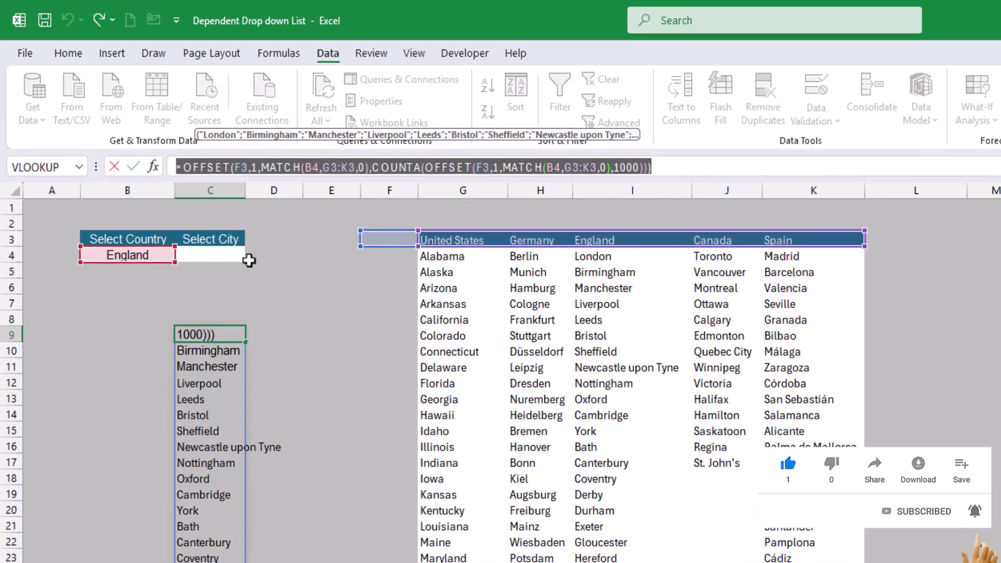
{"action": "key", "text": "Escape"}
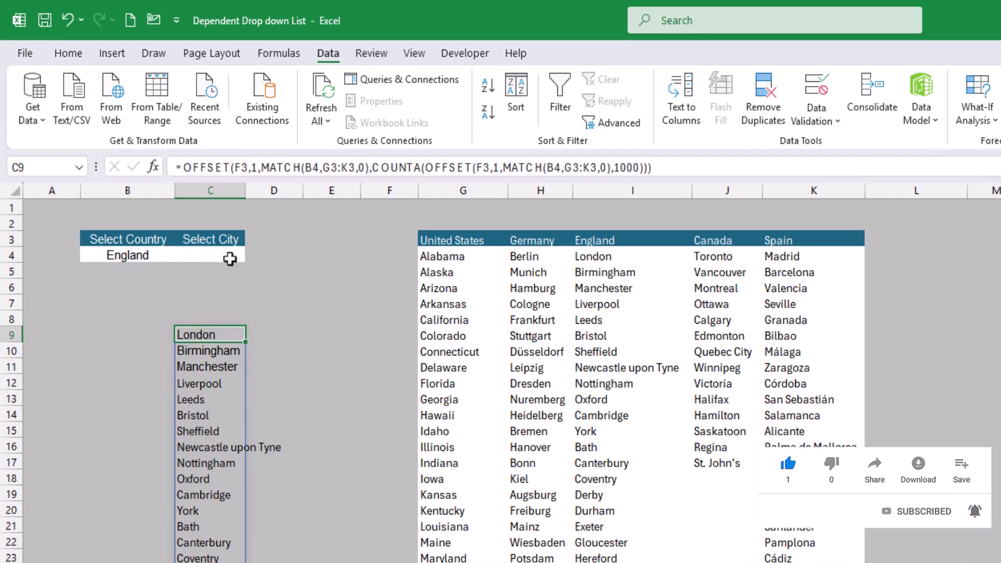
Add list data validation to the Select City cell C4 with source =OFFSET(F3,1,MATCH(B4,G3:K3,0),COUNTA(OFFSET(F3,1,MATCH(B4,G3:K3,0),1000))).
{"action": "left_click", "coordinate": [230, 258]}
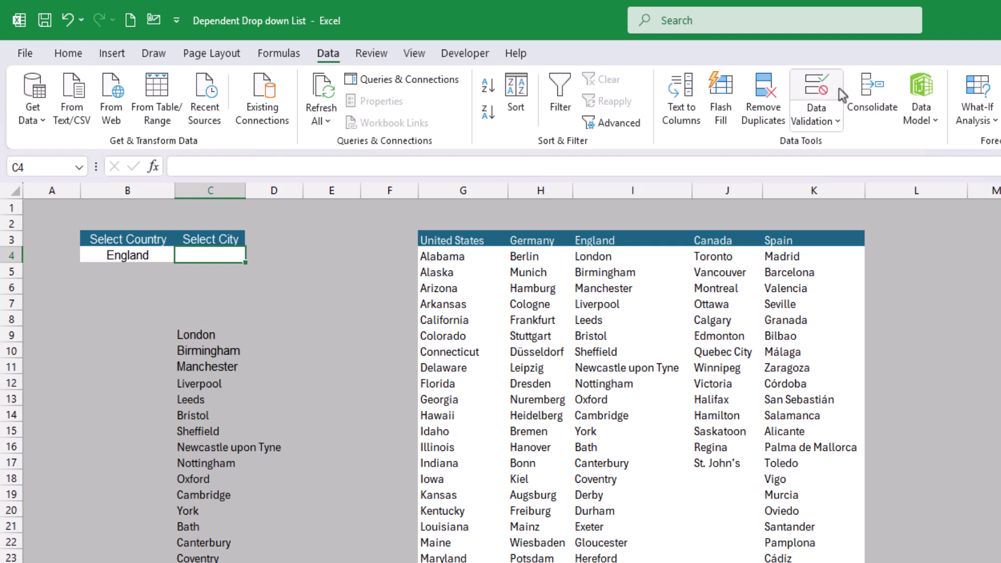
{"action": "left_click", "coordinate": [815, 86]}
{"action": "left_click", "coordinate": [526, 424]}
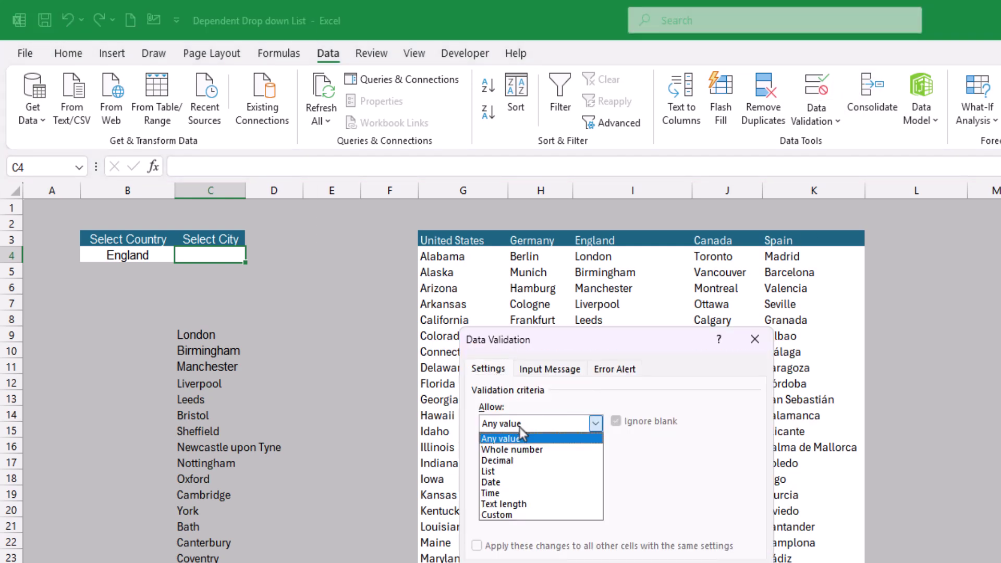
{"action": "left_click", "coordinate": [495, 477]}
{"action": "left_click", "coordinate": [535, 492]}
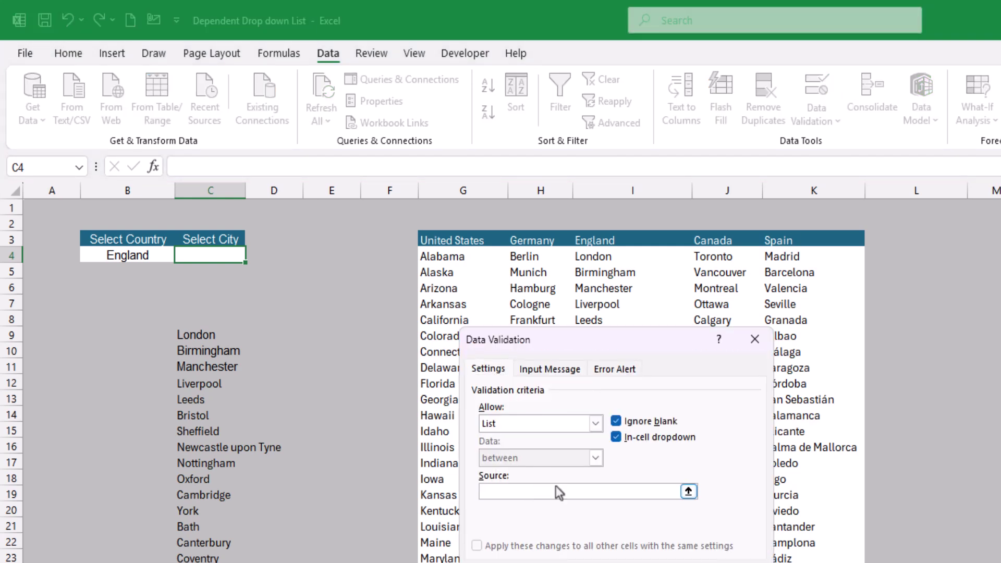
{"action": "type", "text": "=OFFSET(F3,1,MATCH(B4,G3:K3,0),1000)))"}
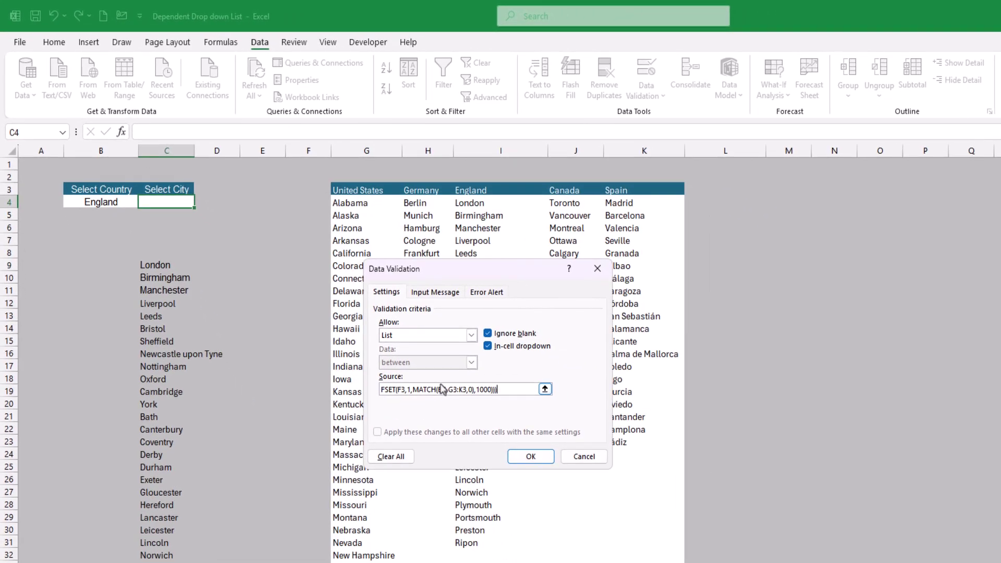
{"action": "key", "text": "Return"}
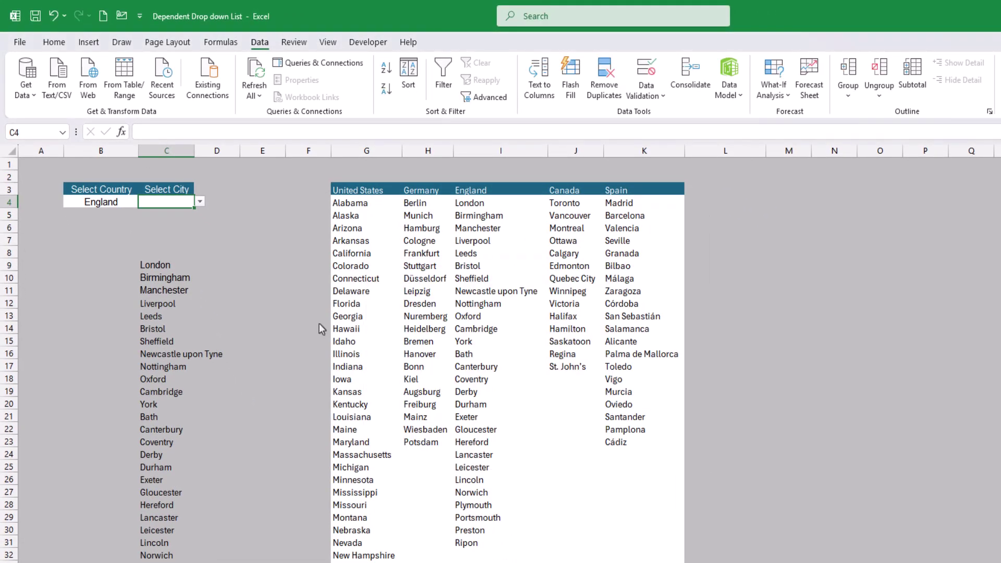
Look through the city drop-down in C4 and choose Leicester.
{"action": "left_click", "coordinate": [201, 201]}
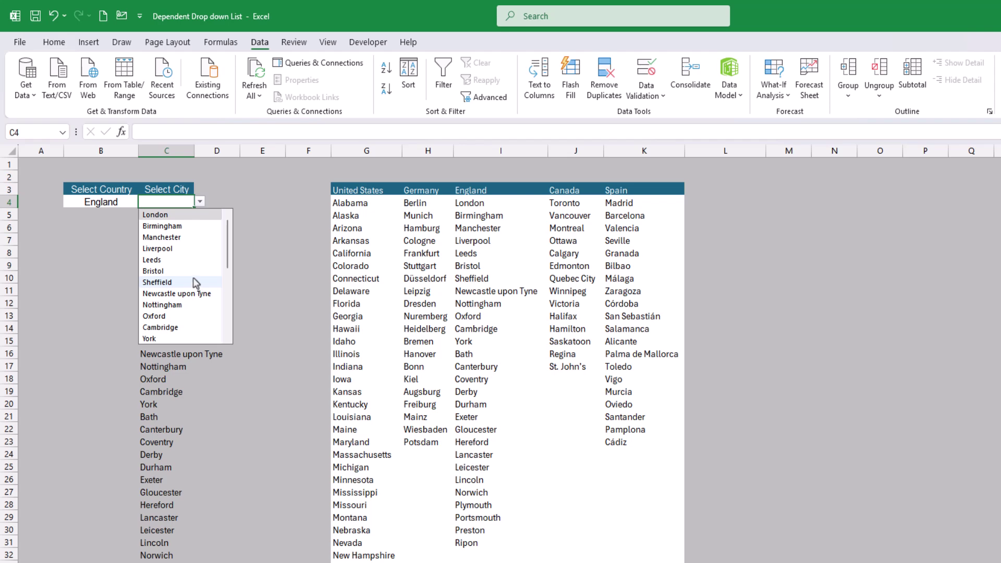
{"action": "scroll", "coordinate": [198, 250], "scroll_direction": "down", "scroll_amount": 5}
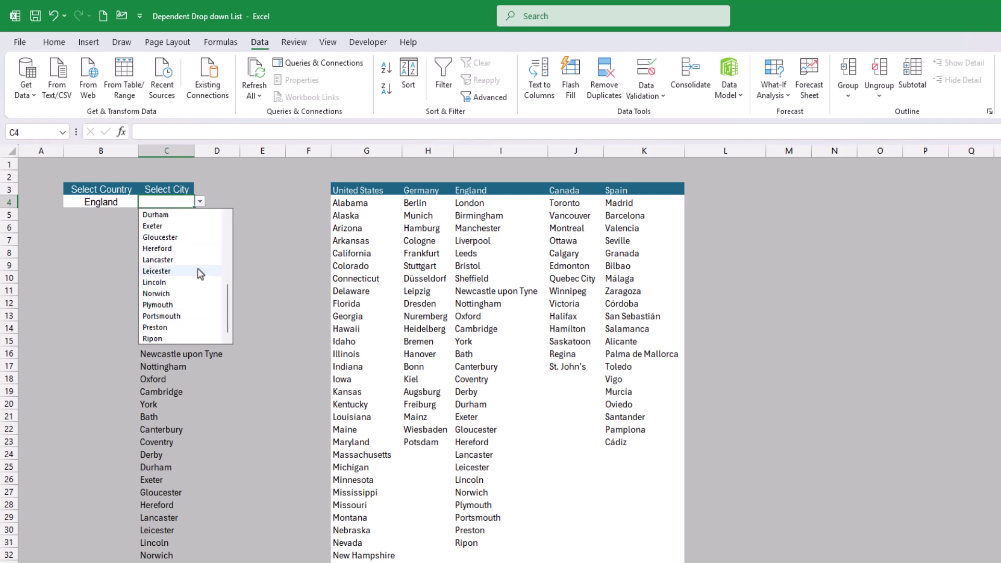
{"action": "left_click", "coordinate": [191, 269]}
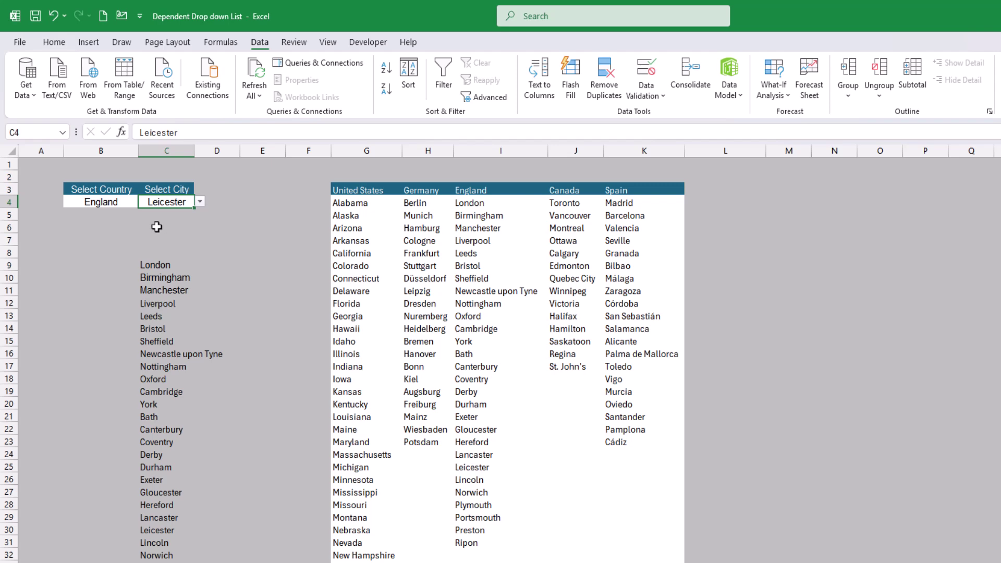
Change the country in B4 to Spain and choose Bilbao from the city drop-down in C4.
{"action": "left_click", "coordinate": [121, 203]}
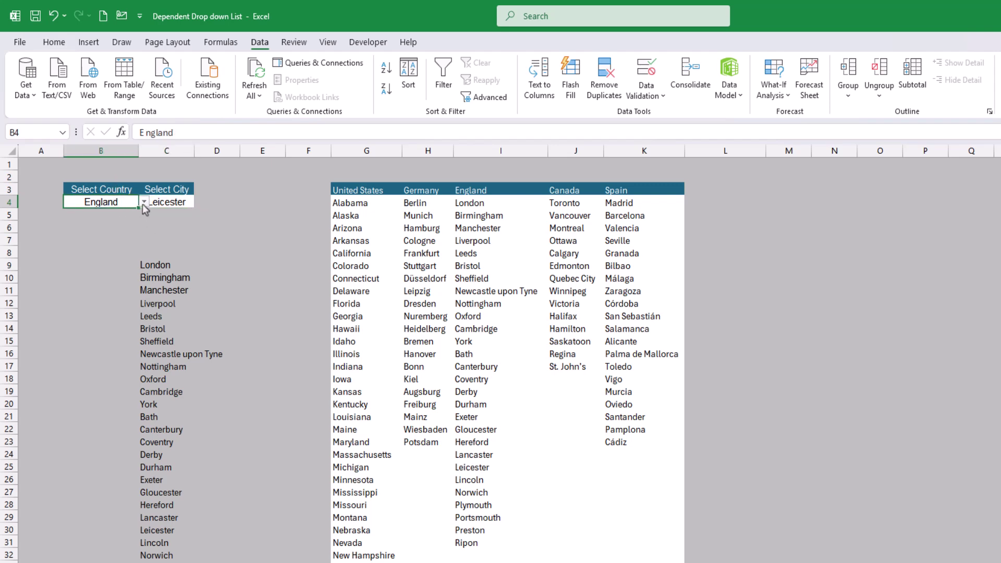
{"action": "left_click", "coordinate": [143, 202]}
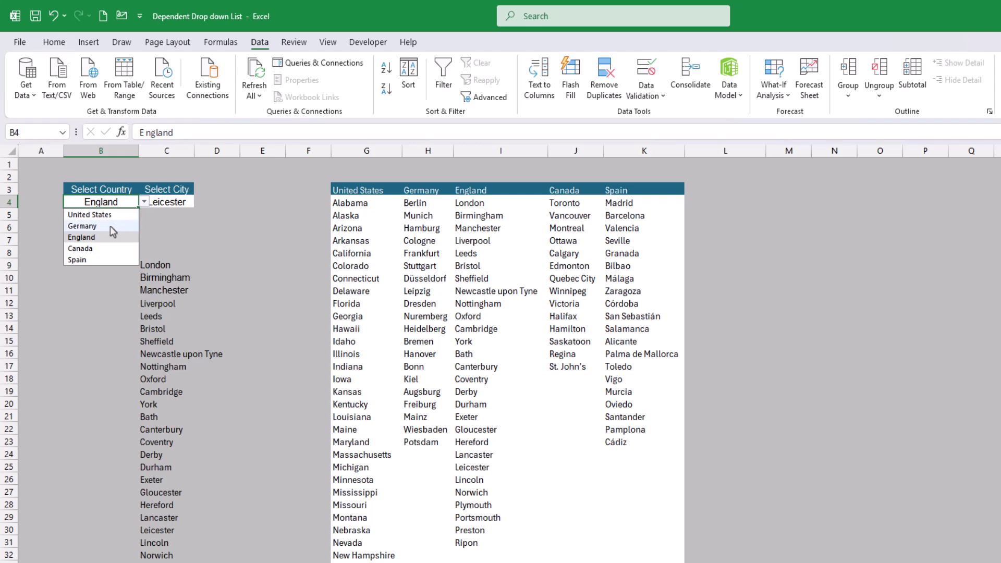
{"action": "left_click", "coordinate": [96, 261]}
{"action": "left_click", "coordinate": [192, 203]}
{"action": "left_click", "coordinate": [200, 202]}
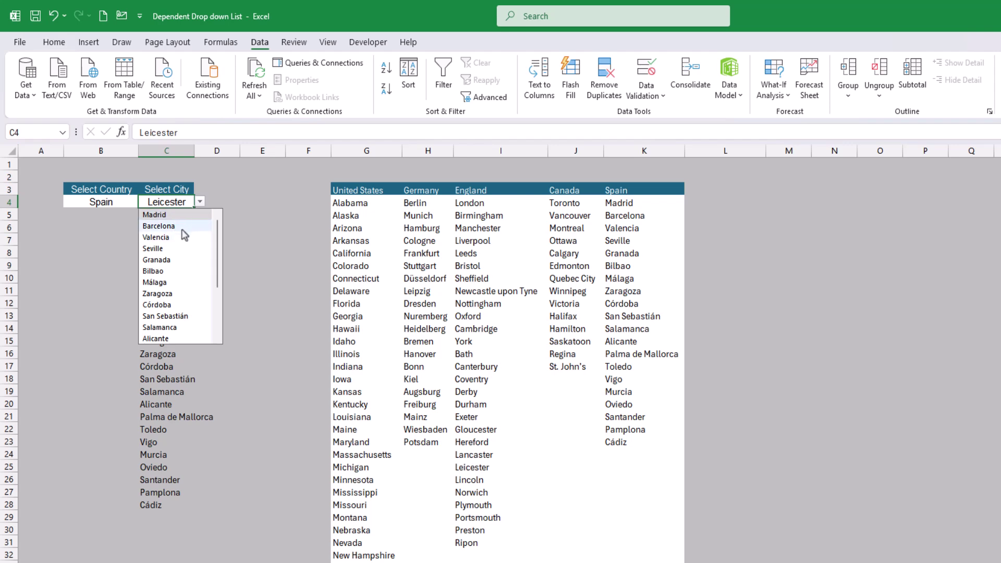
{"action": "left_click", "coordinate": [182, 270]}
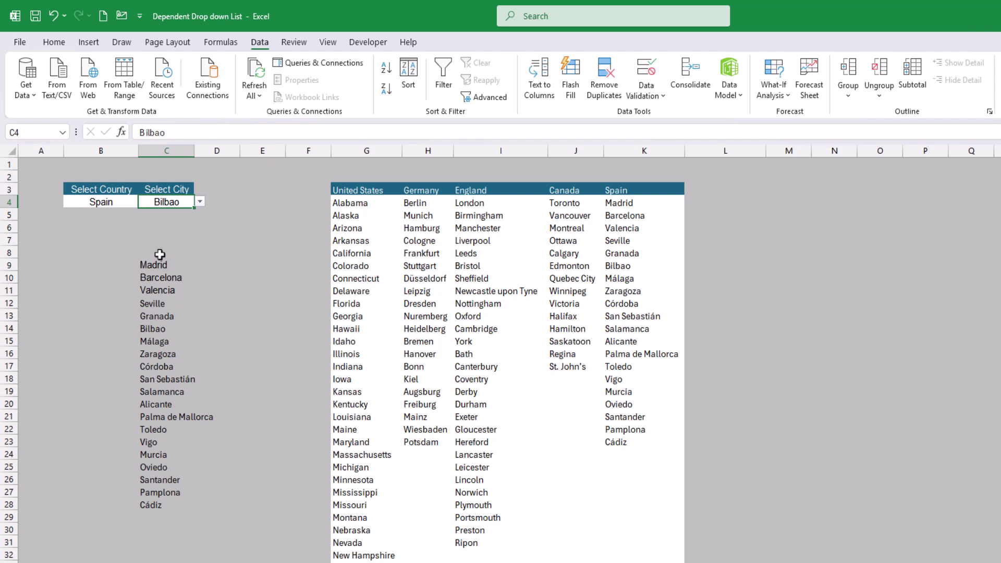
Delete the helper OFFSET formula and its city list from column C, clearing C8:C30.
{"action": "left_click_drag", "start_coordinate": [160, 254], "coordinate": [160, 523]}
{"action": "key", "text": "Delete"}
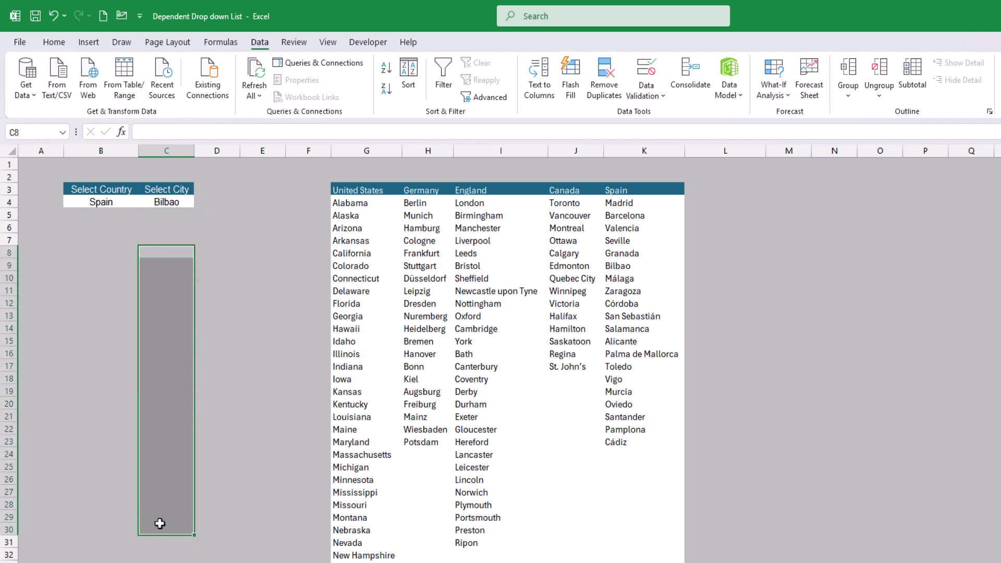
{"action": "left_click", "coordinate": [282, 275]}
Copy the OFFSET source formula from the data validation settings of the Select City cell C4, leaving the settings unchanged.
{"action": "left_click_drag", "start_coordinate": [100, 196], "coordinate": [178, 200]}
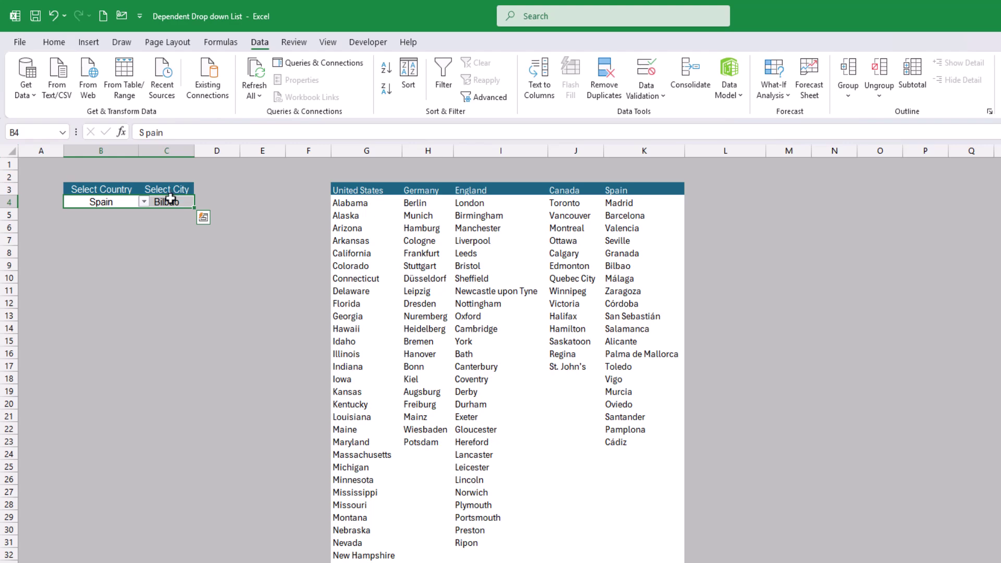
{"action": "left_click", "coordinate": [189, 199]}
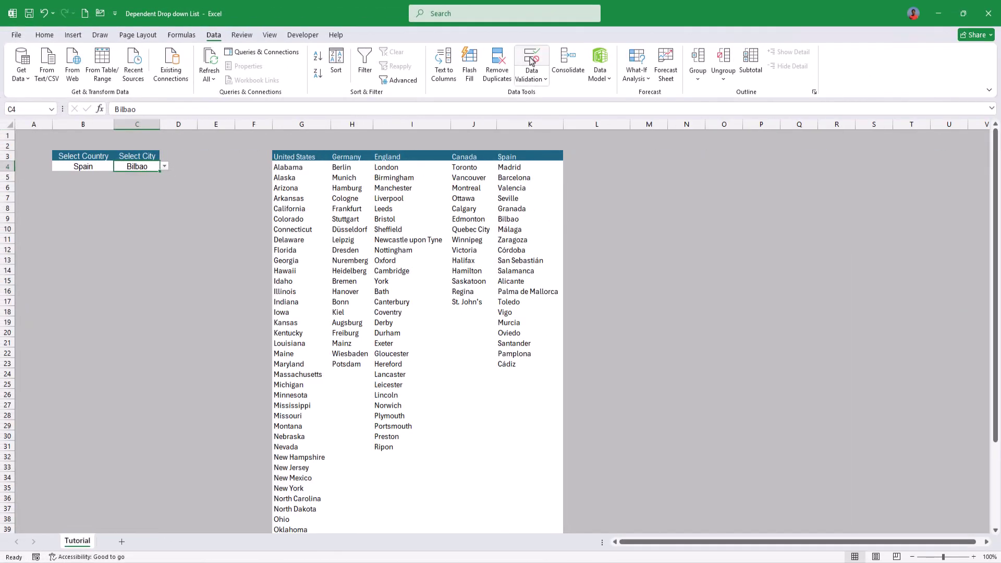
{"action": "left_click", "coordinate": [532, 61]}
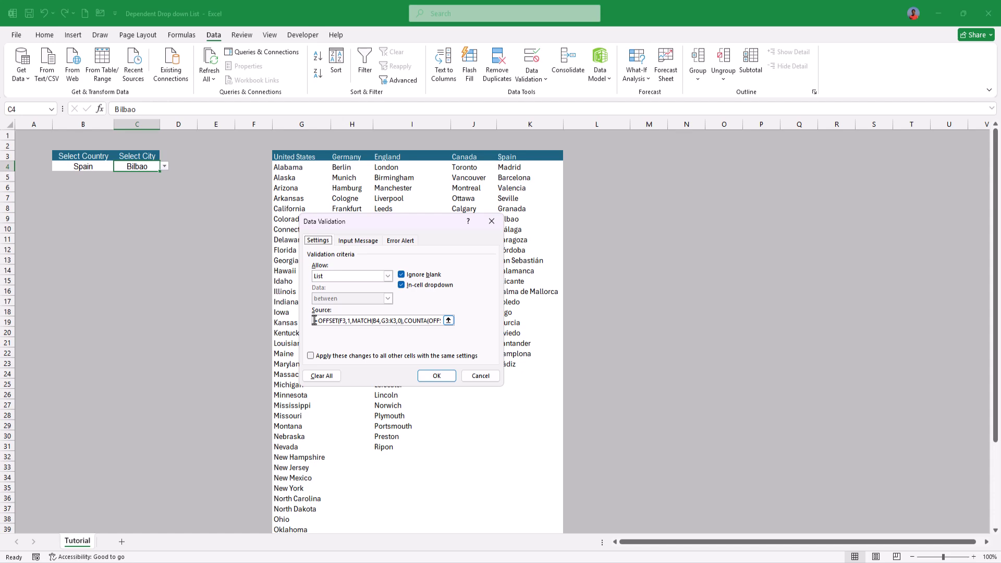
{"action": "left_click_drag", "start_coordinate": [314, 320], "coordinate": [493, 327]}
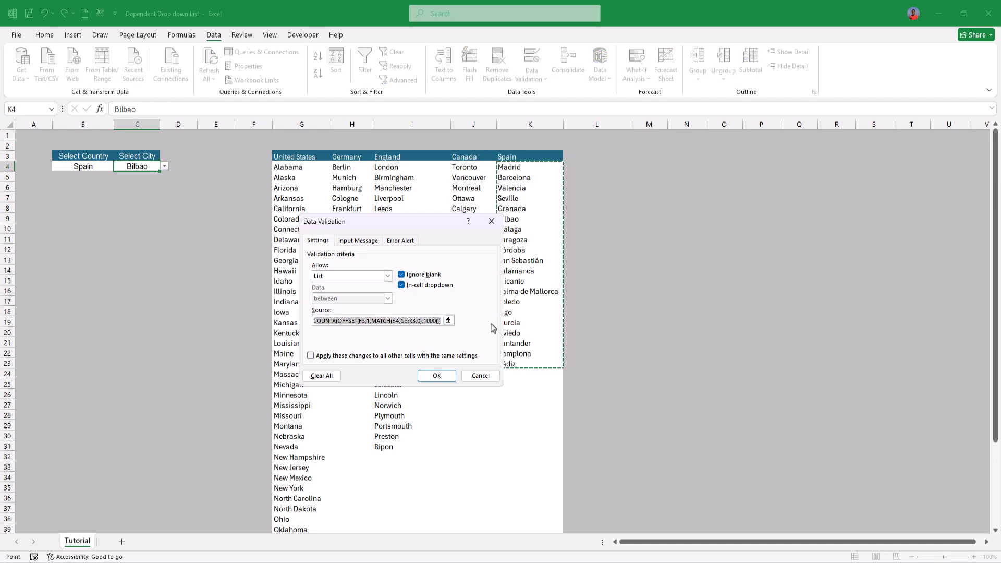
{"action": "key", "text": "Escape"}
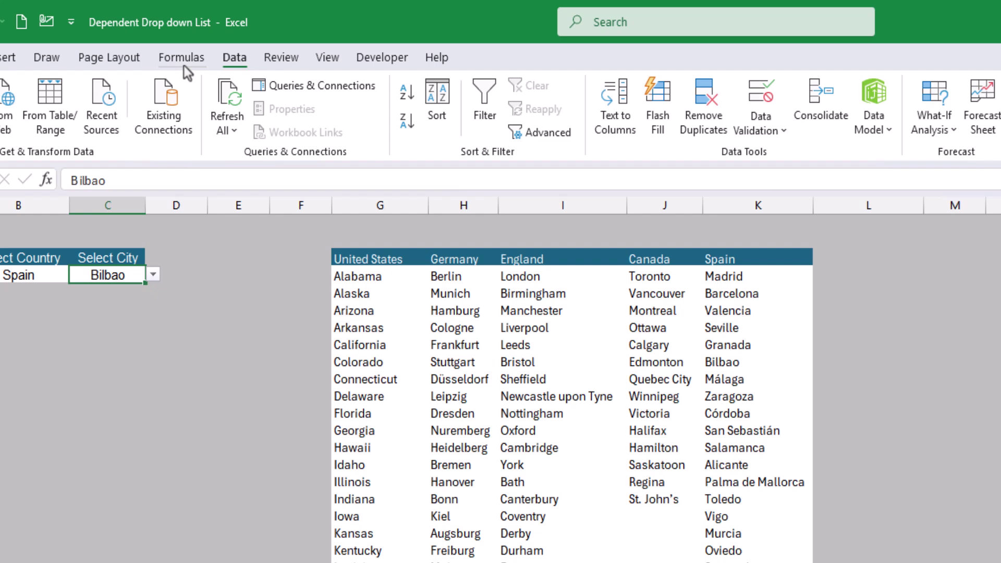
Create a workbook-scope defined name Cities that refers to the copied formula =OFFSET(F3,1,MATCH(B4,G3:K3,0),COUNTA(OFFSET(F3,1,MATCH(B4,G3:K3,0),1000))).
{"action": "left_click", "coordinate": [181, 35]}
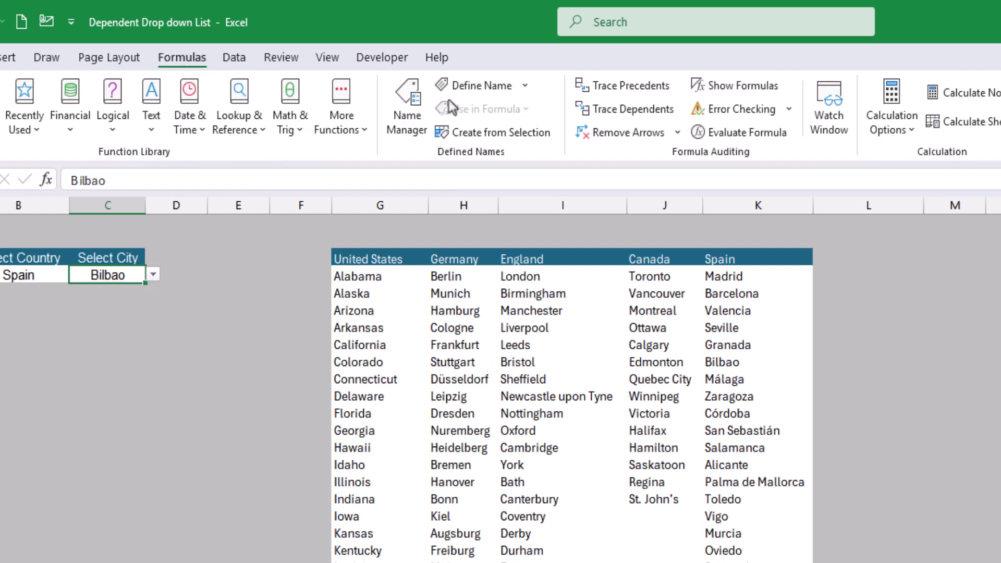
{"action": "left_click", "coordinate": [407, 118]}
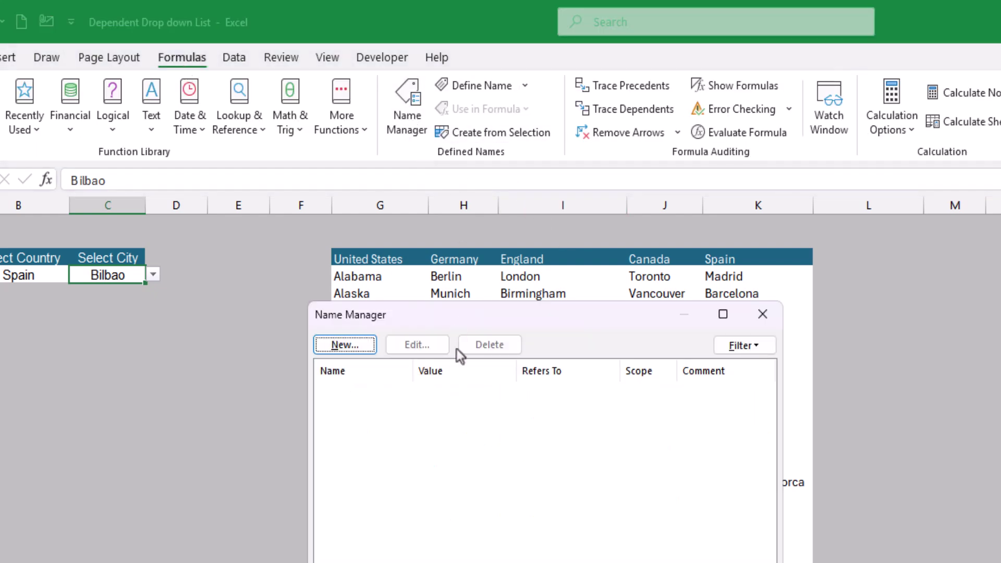
{"action": "left_click", "coordinate": [344, 345]}
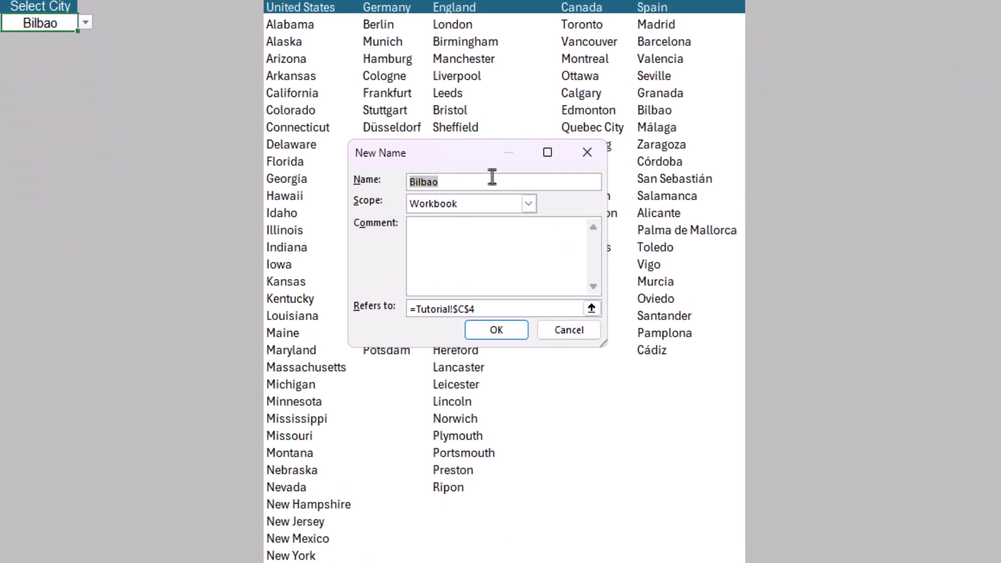
{"action": "type", "text": "Cities"}
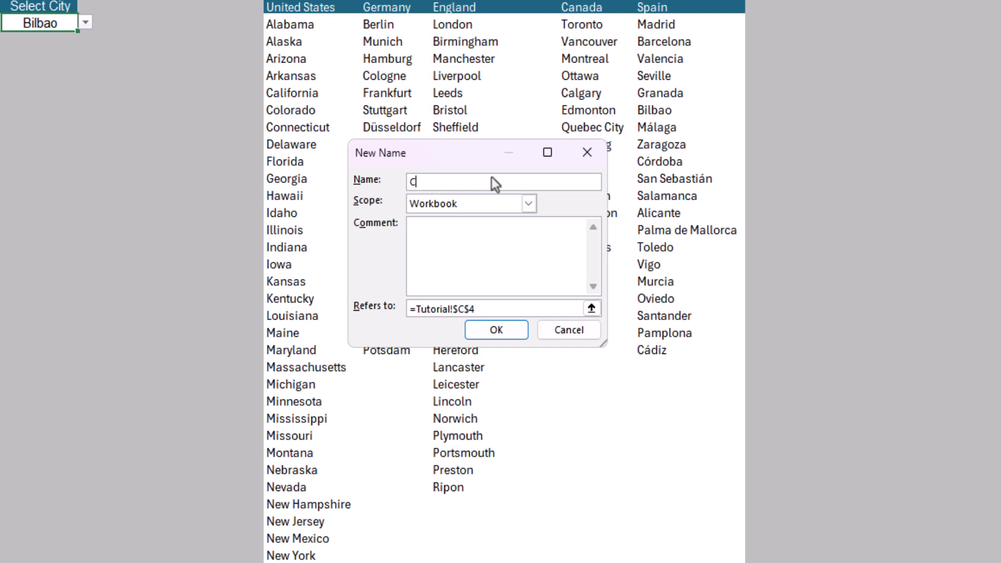
{"action": "left_click", "coordinate": [431, 311]}
{"action": "key", "text": "ctrl+a"}
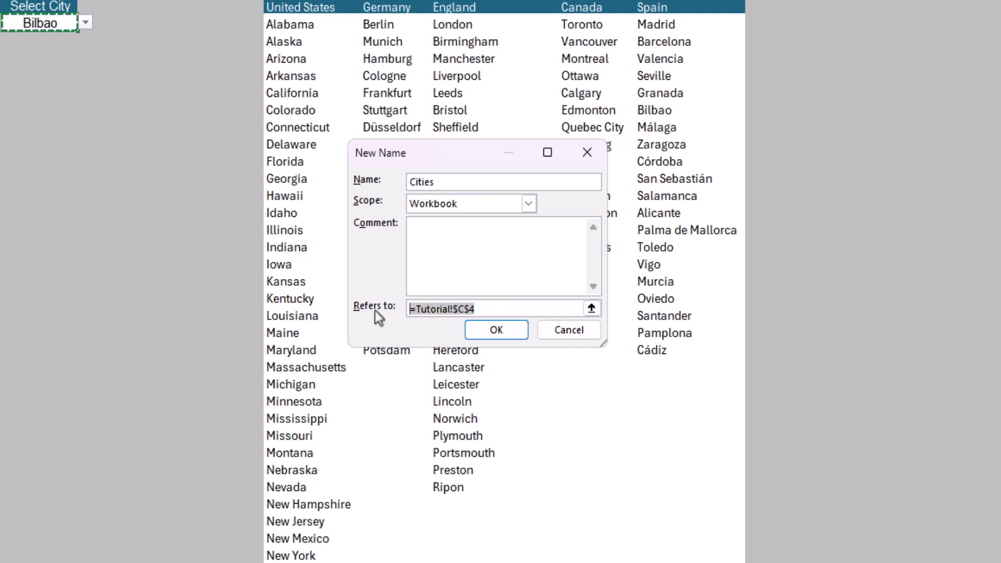
{"action": "key", "text": "ctrl+v"}
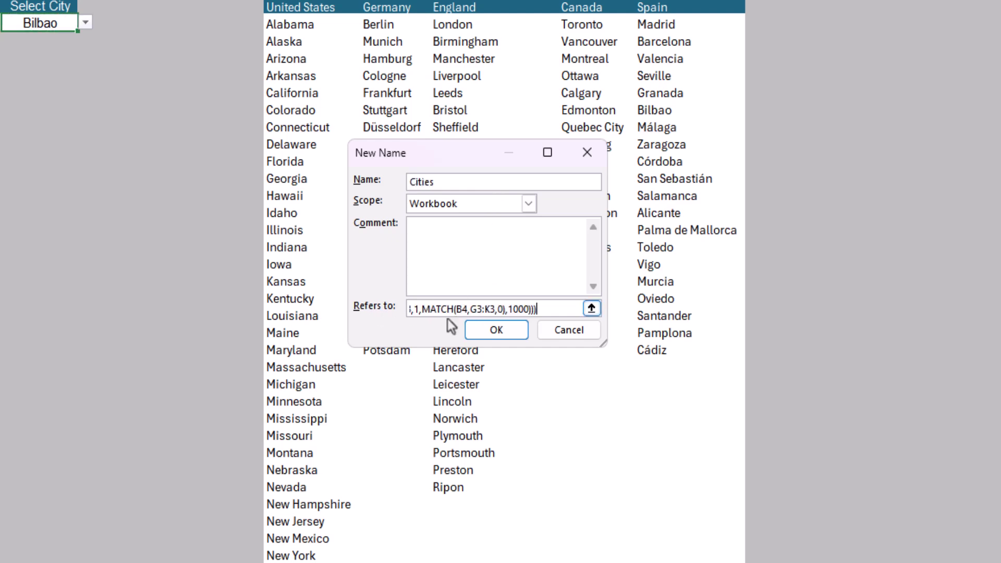
{"action": "left_click", "coordinate": [488, 333]}
{"action": "left_click", "coordinate": [660, 421]}
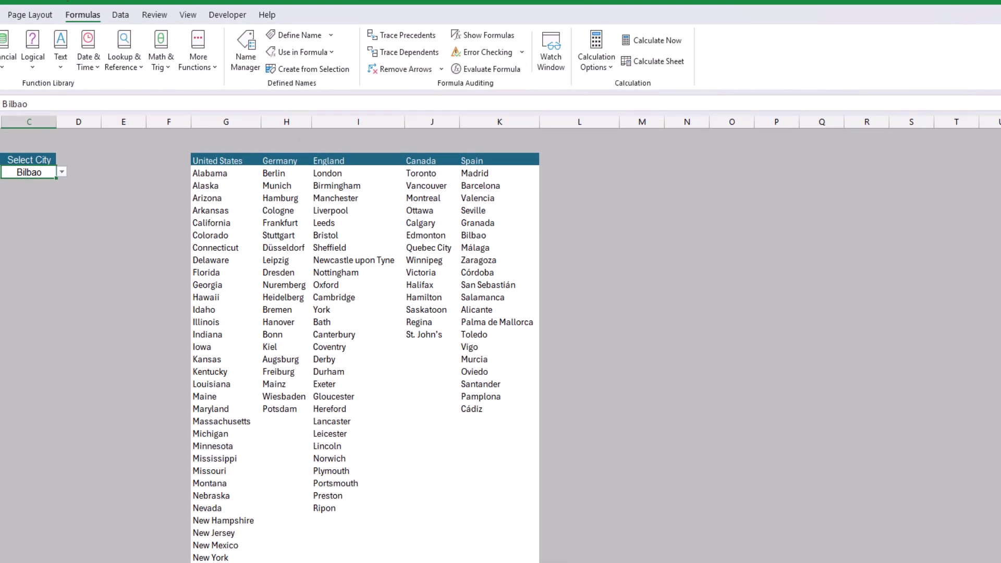
Clear all data validation from the Select City cell C4 and delete its city entry.
{"action": "left_click", "coordinate": [121, 15]}
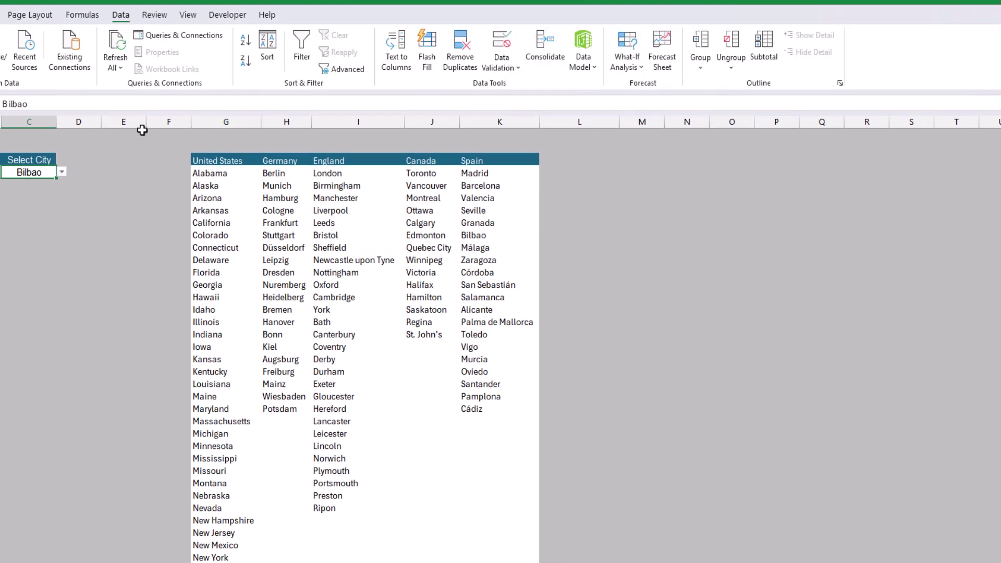
{"action": "left_click", "coordinate": [252, 423]}
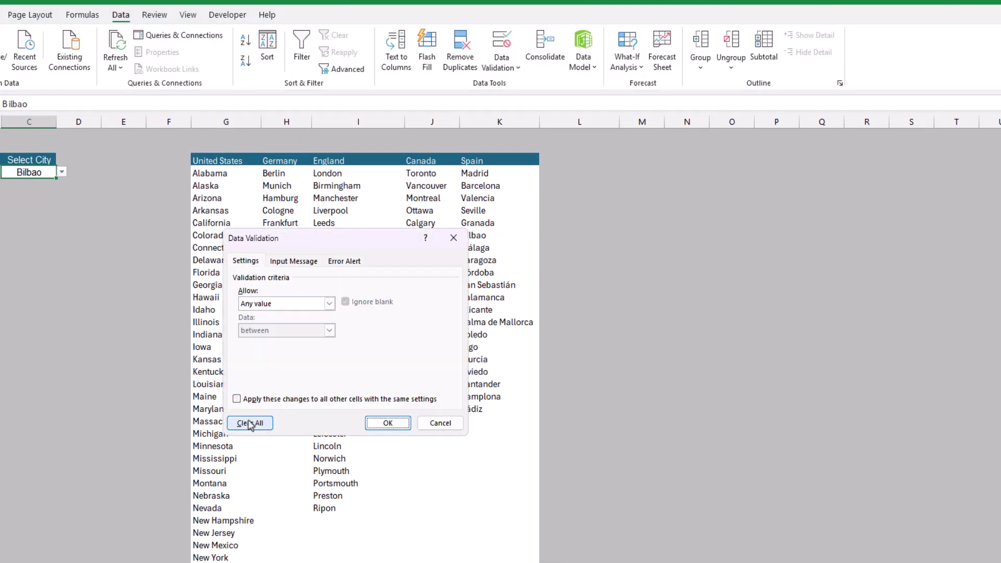
{"action": "left_click", "coordinate": [380, 423]}
{"action": "left_click", "coordinate": [28, 222]}
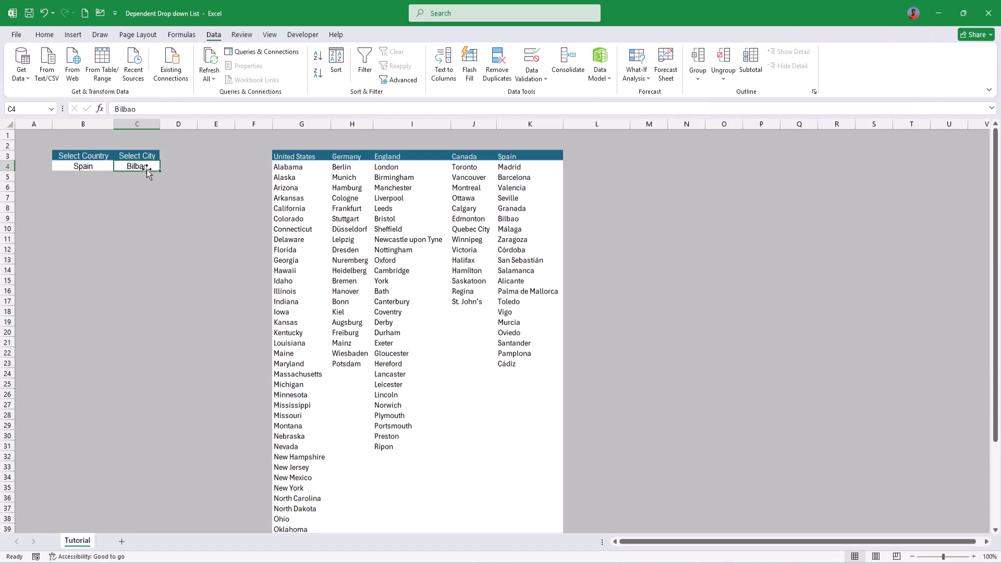
{"action": "key", "text": "Delete"}
Add list data validation to the Select City cell C4 with the source =Cities.
{"action": "left_click", "coordinate": [531, 58]}
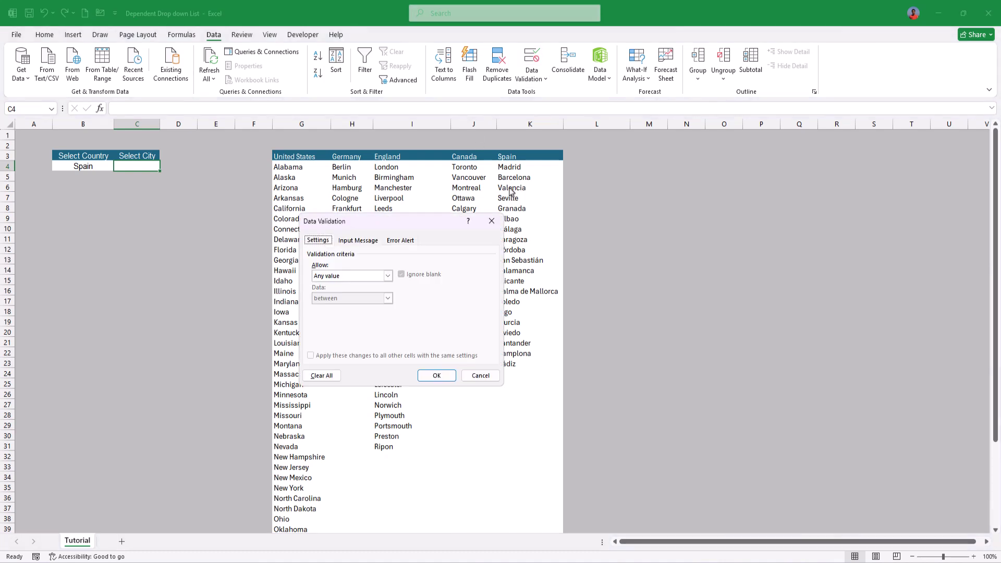
{"action": "left_click", "coordinate": [388, 275]}
{"action": "left_click", "coordinate": [337, 308]}
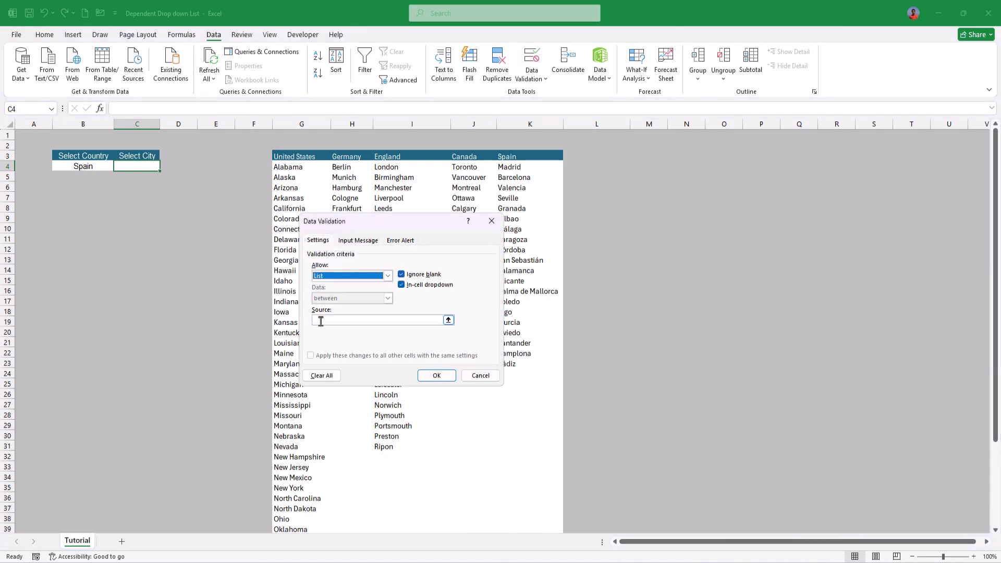
{"action": "left_click", "coordinate": [320, 319]}
{"action": "type", "text": "=Ci"}
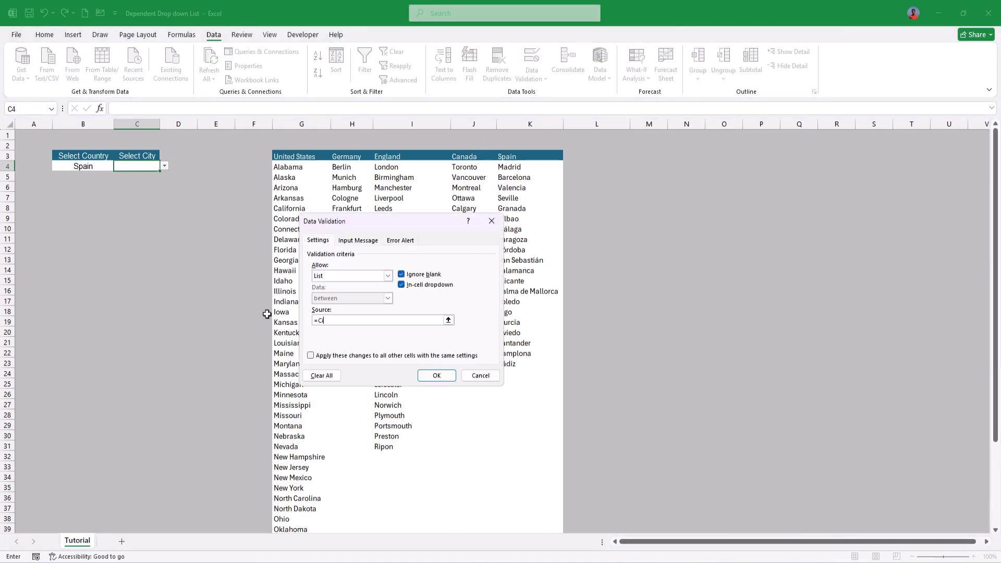
{"action": "type", "text": "ties"}
{"action": "key", "text": "Return"}
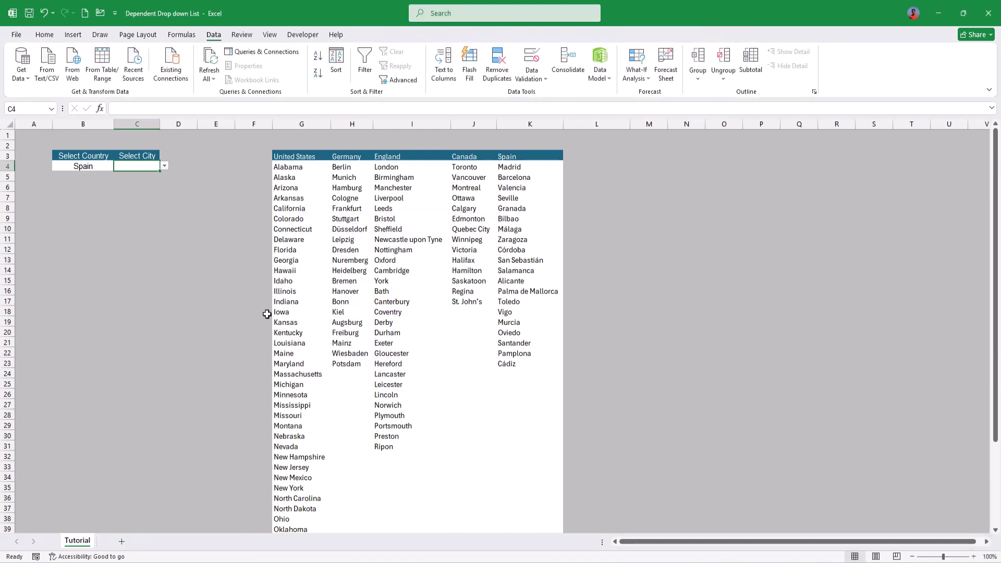
Change the country in B4 to United States, checking the city drop-down in C4 before and after the change.
{"action": "left_click", "coordinate": [167, 168]}
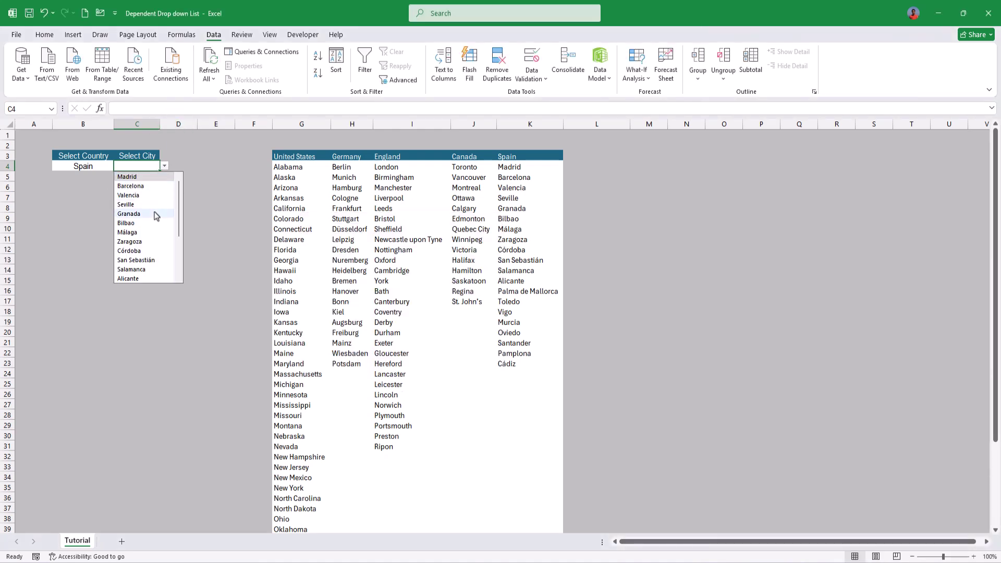
{"action": "left_click", "coordinate": [87, 169]}
{"action": "left_click", "coordinate": [119, 165]}
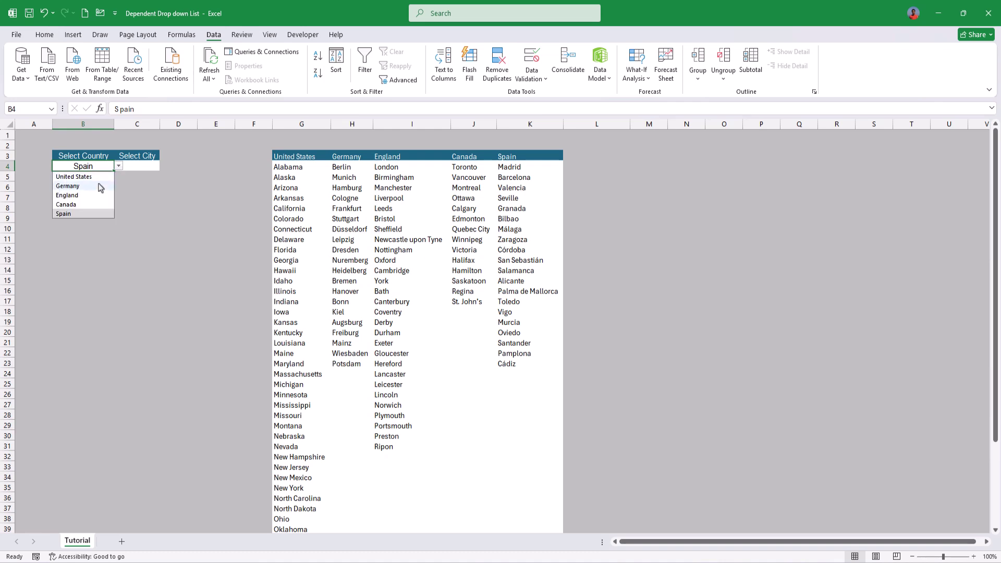
{"action": "left_click", "coordinate": [73, 177]}
{"action": "left_click", "coordinate": [142, 168]}
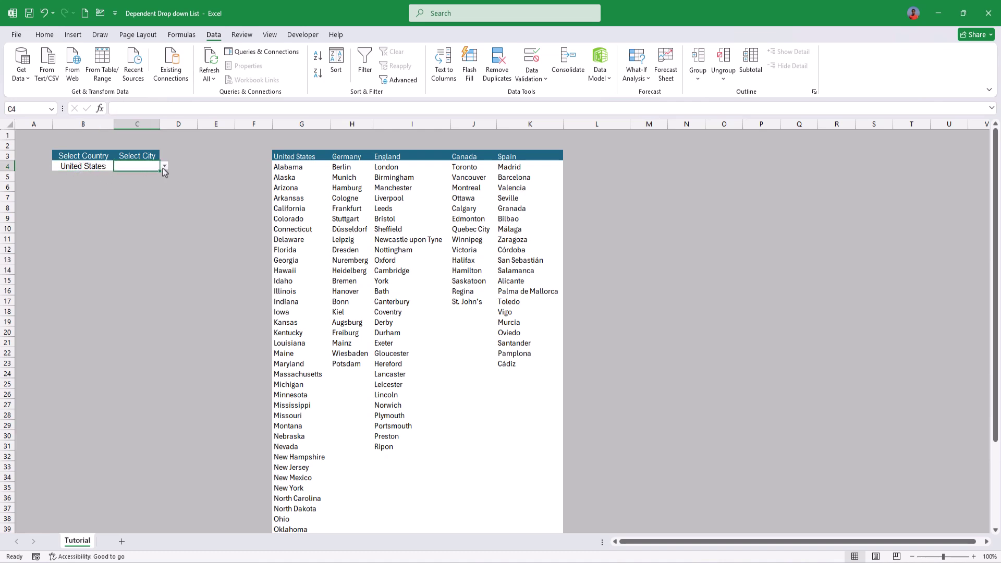
{"action": "left_click", "coordinate": [164, 167]}
{"action": "key", "text": "Escape"}
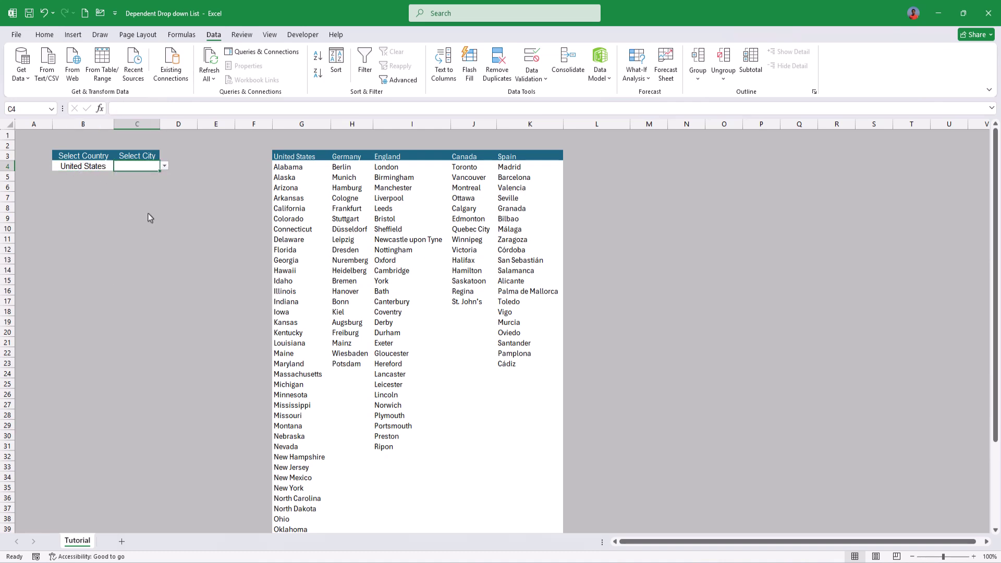